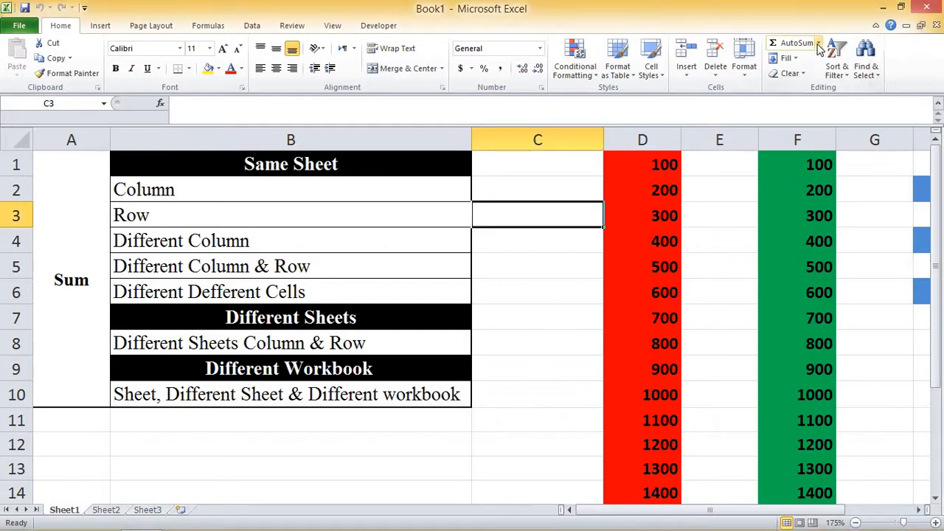
left_click(819, 46)
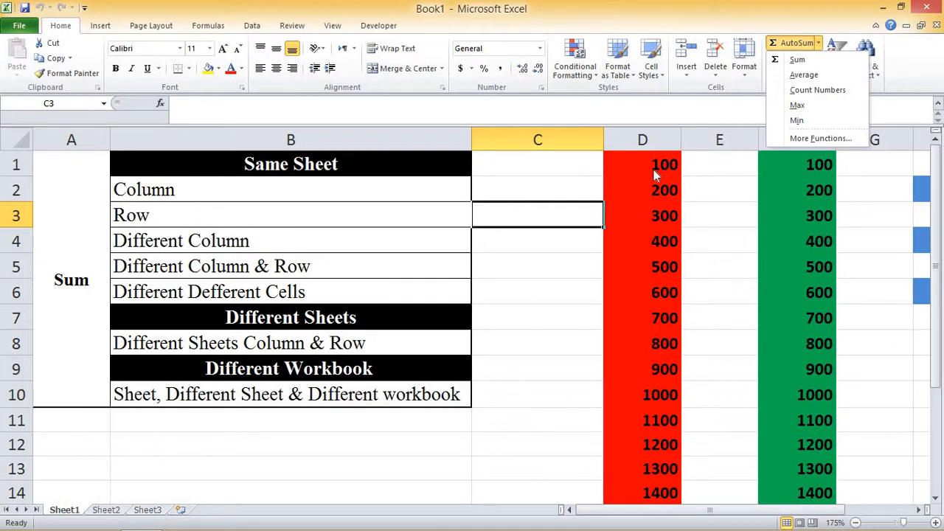
left_click(208, 28)
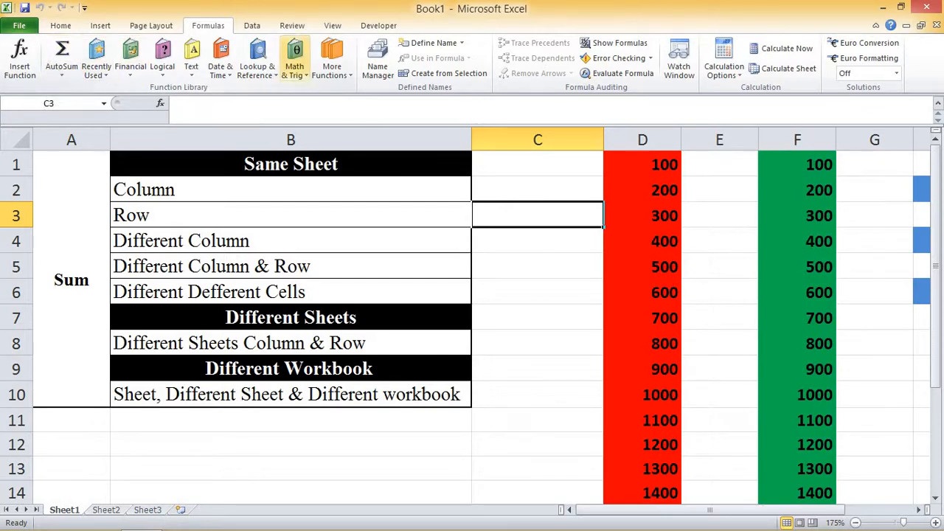
left_click(309, 80)
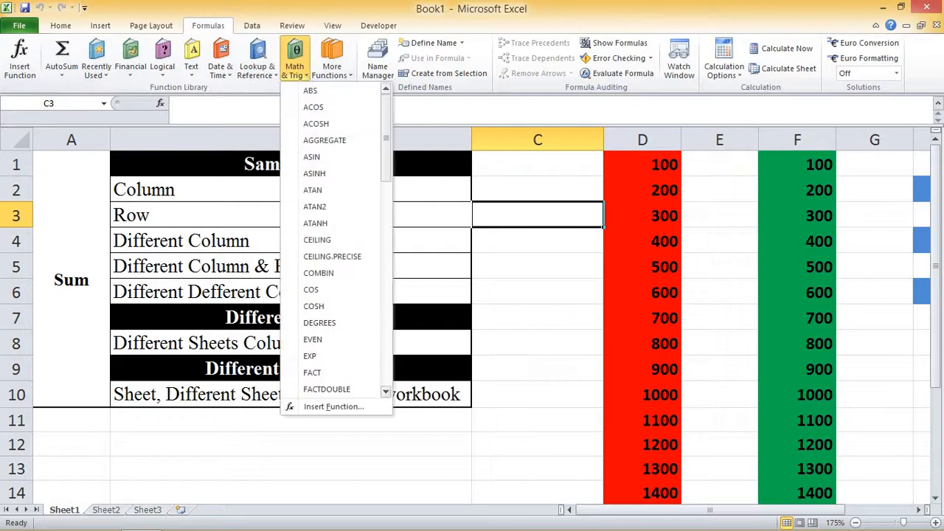
left_click_drag(389, 125, 322, 308)
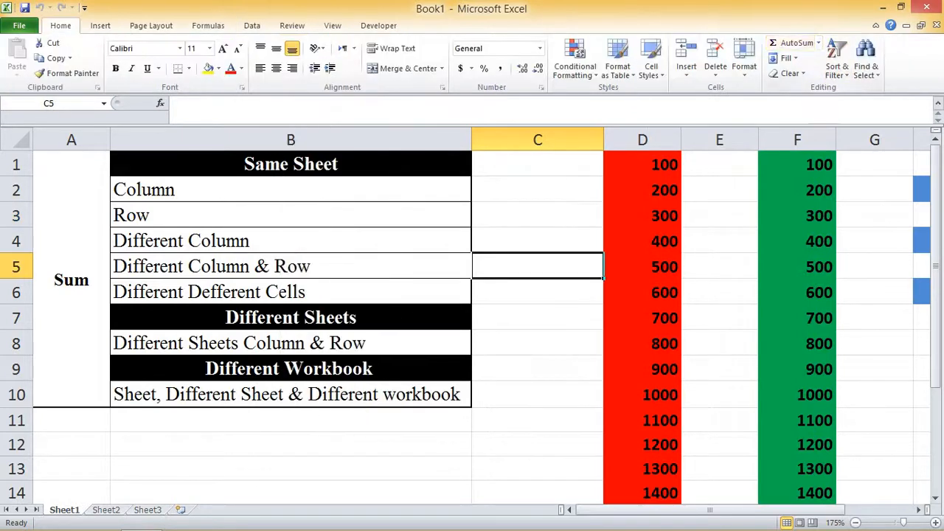
left_click(84, 221)
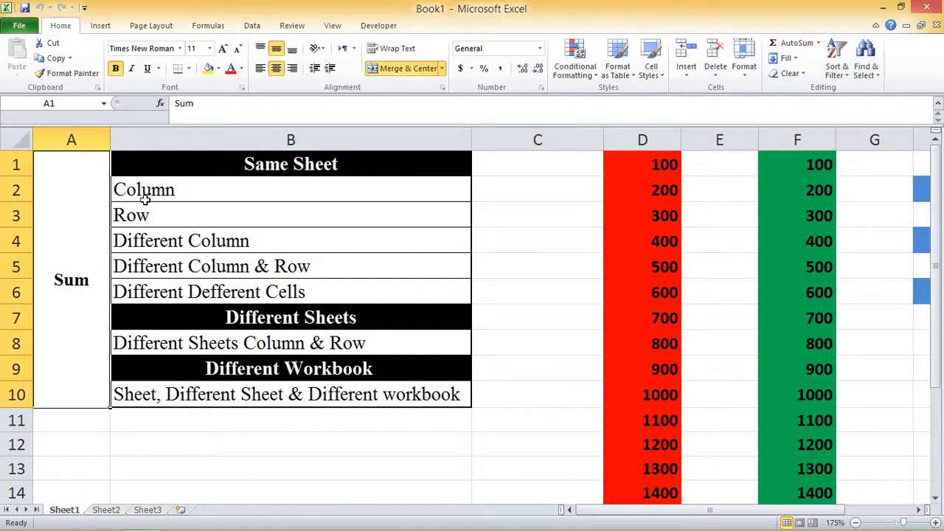
left_click_drag(103, 159, 441, 350)
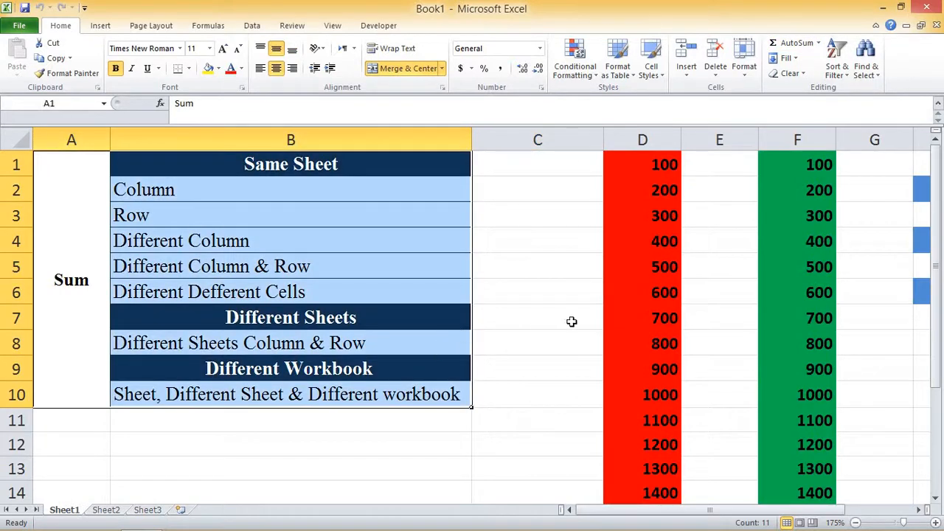
Step: Total the red column in cell D16 with =SUM(D1:D15) and check the entered formula
scroll(556, 320, "down", 3, "ctrl")
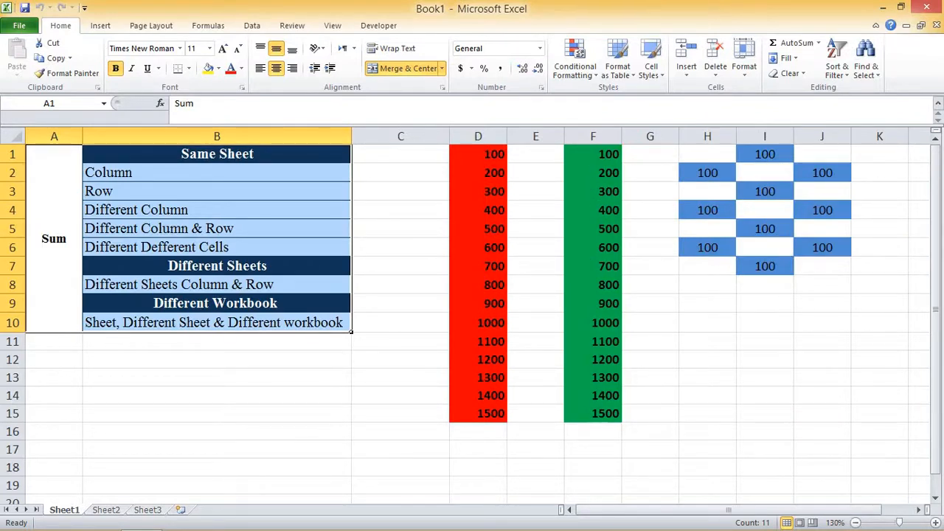
left_click(475, 436)
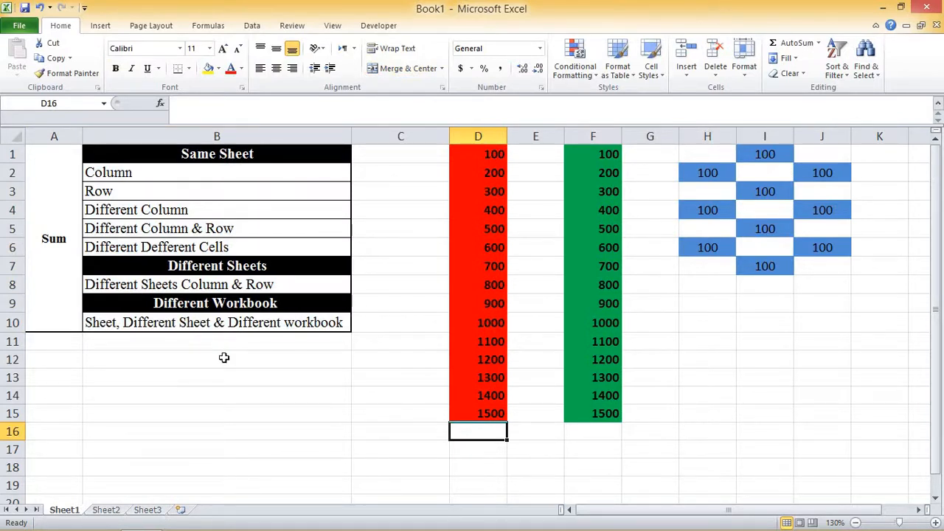
type("=")
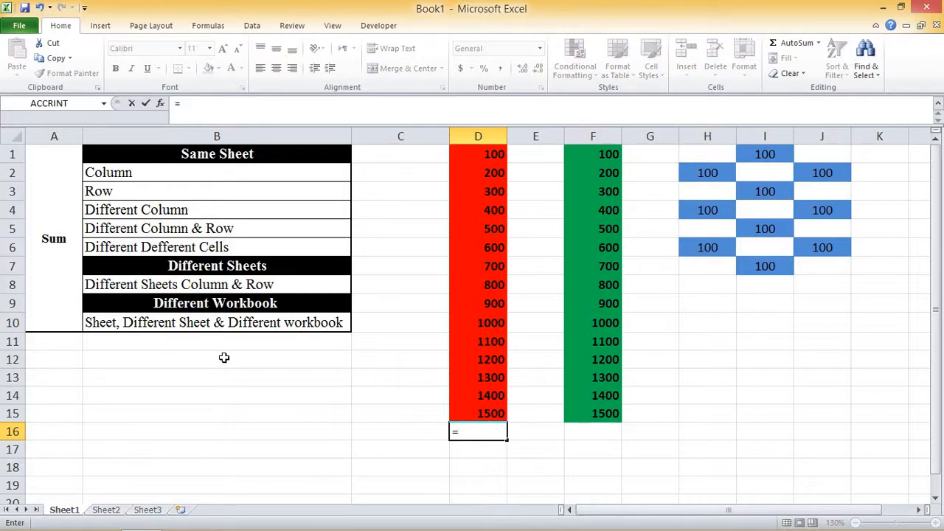
type("sum")
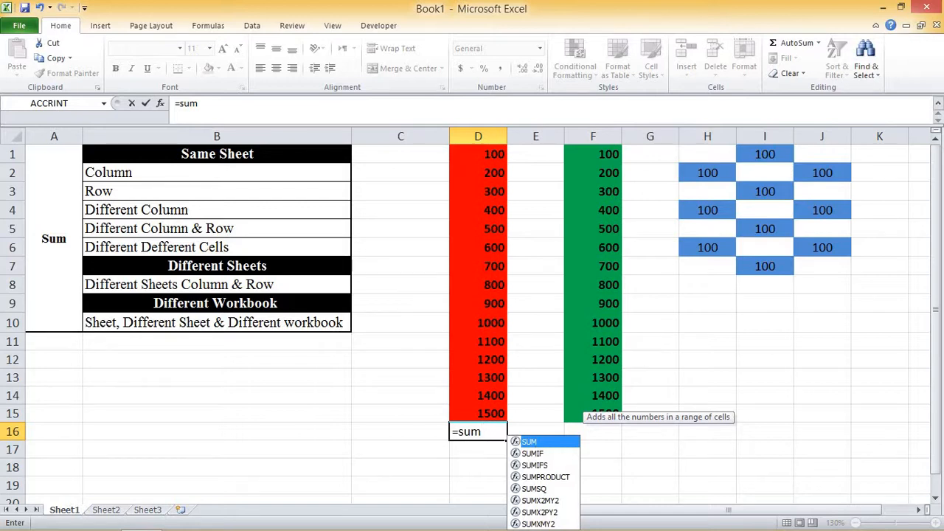
type("(")
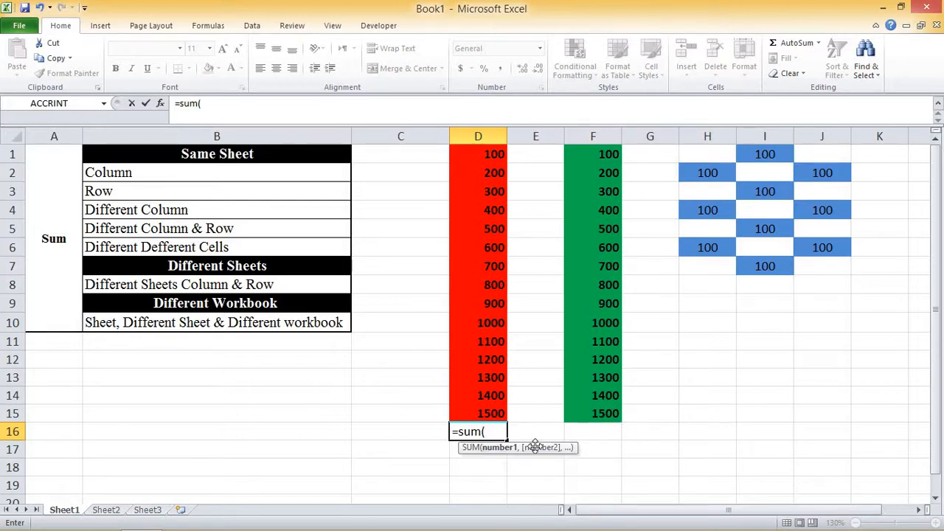
key("BackSpace")
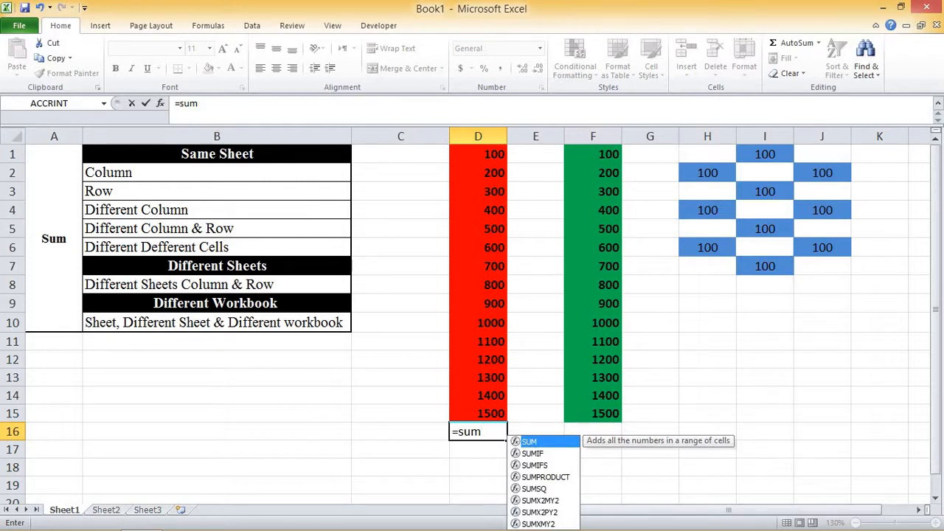
key("Tab")
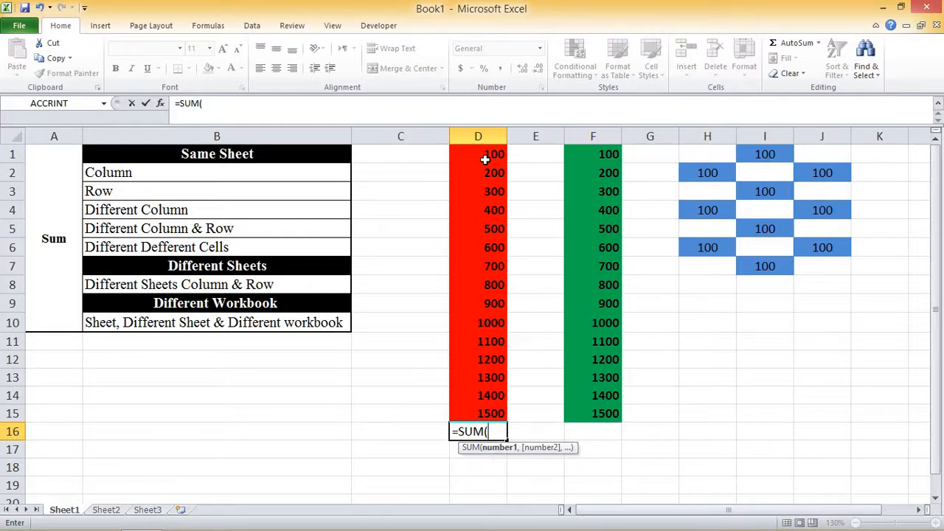
left_click_drag(484, 154, 466, 413)
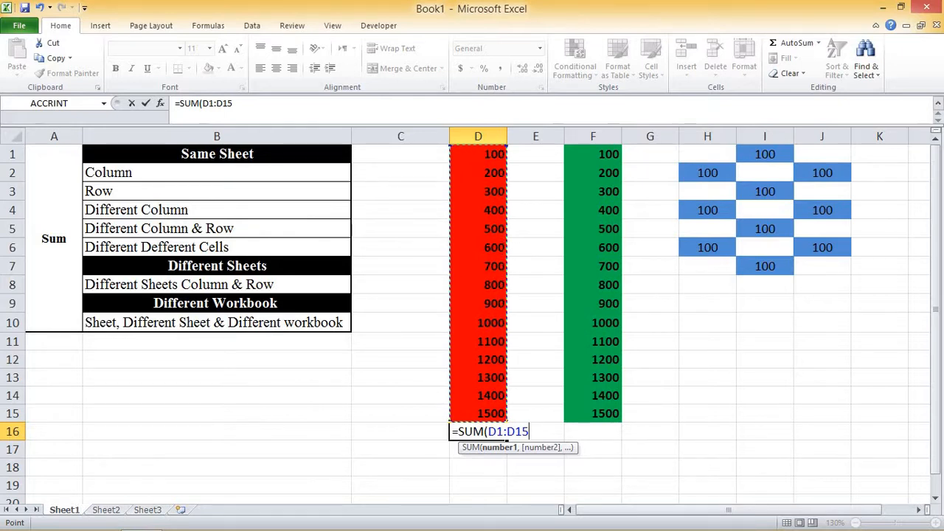
key("Return")
double_click(483, 434)
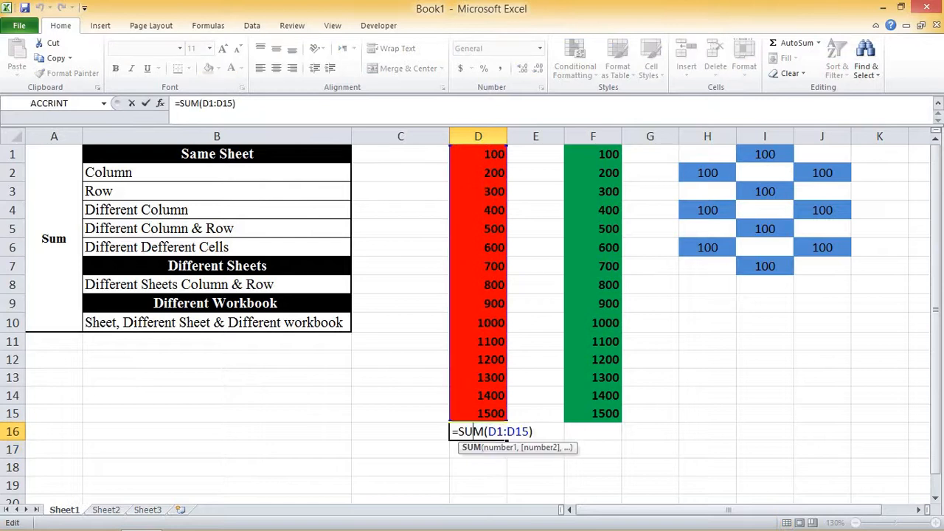
key("Return")
left_click(486, 436)
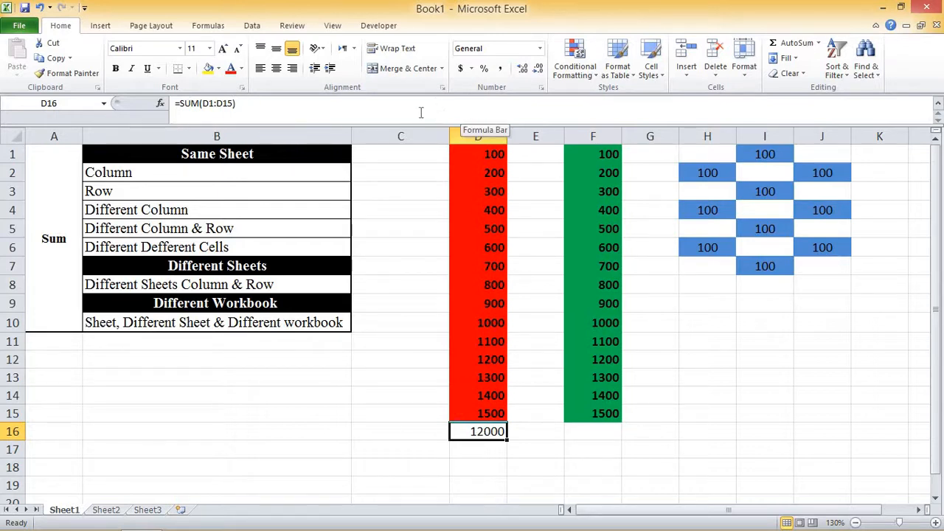
Step: Toggle the formula bar off and back on to demonstrate its visibility setting
left_click(332, 25)
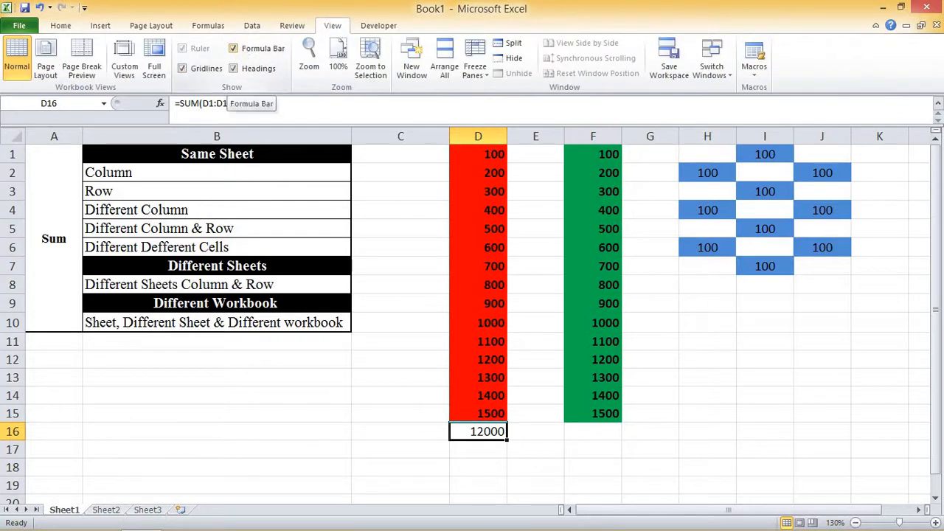
left_click(234, 50)
left_click(235, 50)
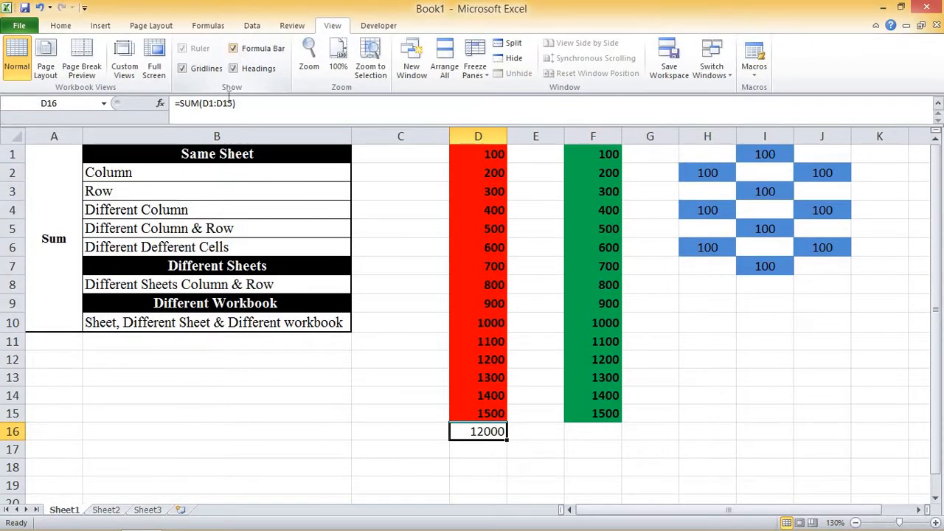
left_click(234, 50)
left_click(234, 51)
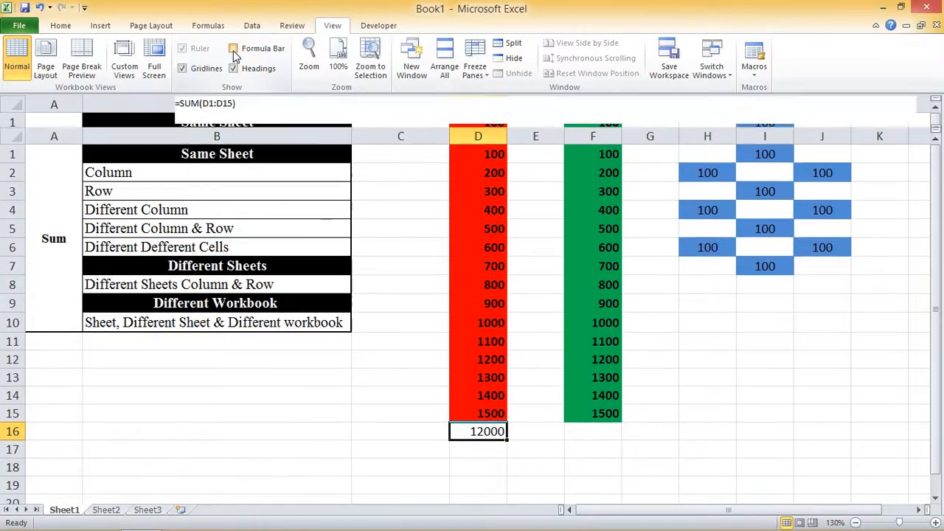
Step: Clear the total below the red column in cell D16
left_click(481, 465)
key("Up")
key("Up")
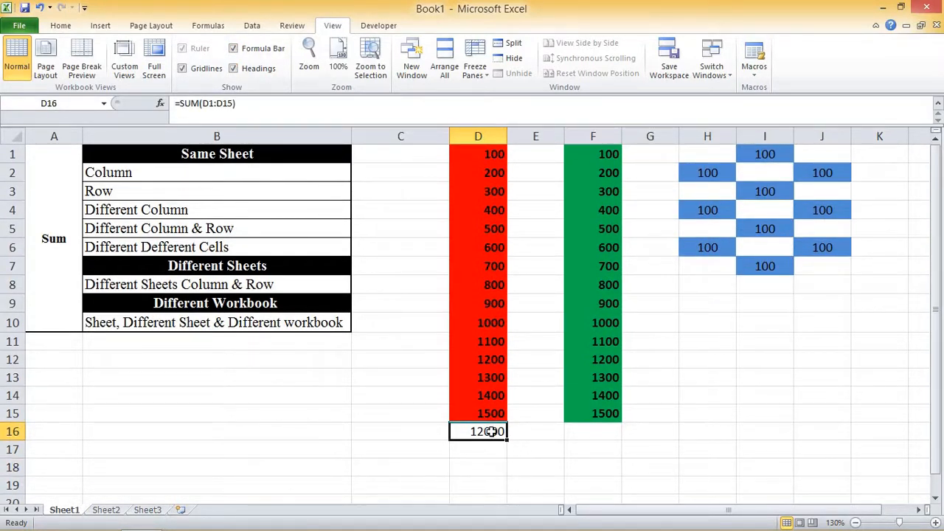
key("Delete")
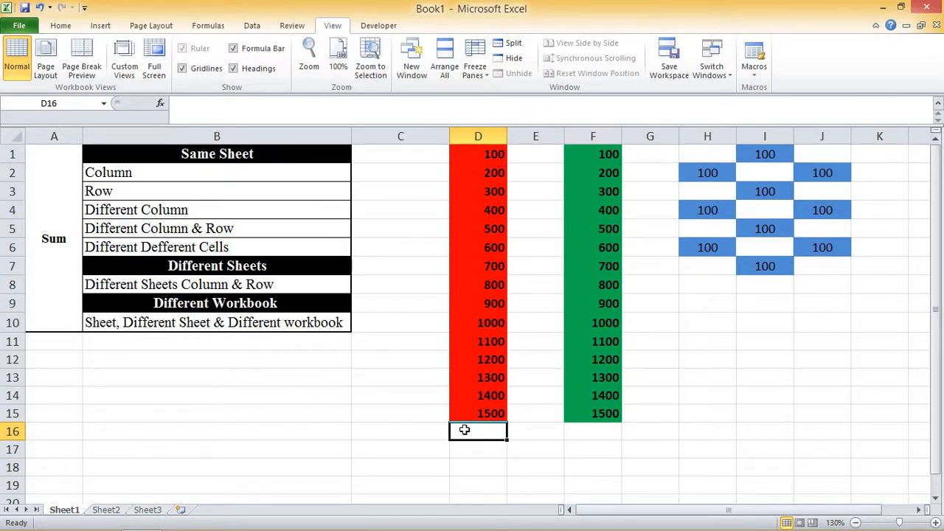
Step: Total the red and green columns together in cell D16 with =SUM(D1:D15,F1:F15) and review the formula
type("=sum")
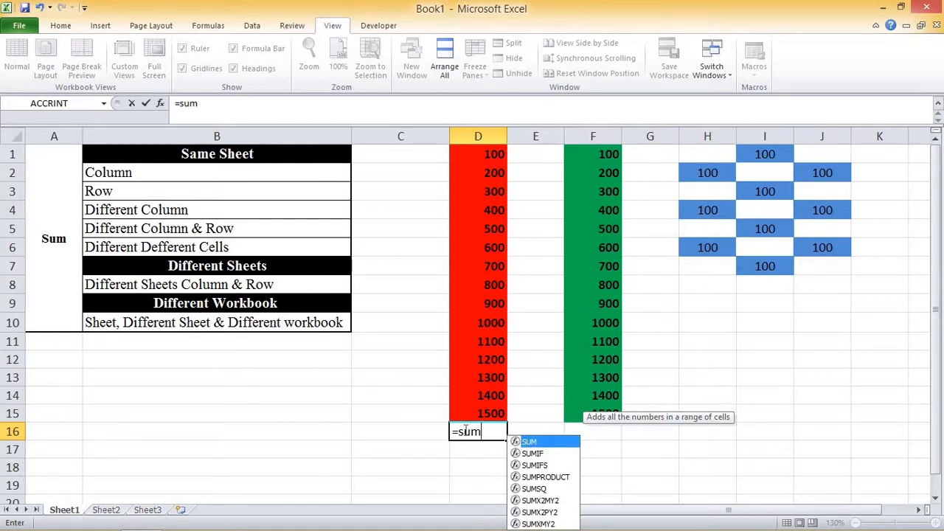
key("Tab")
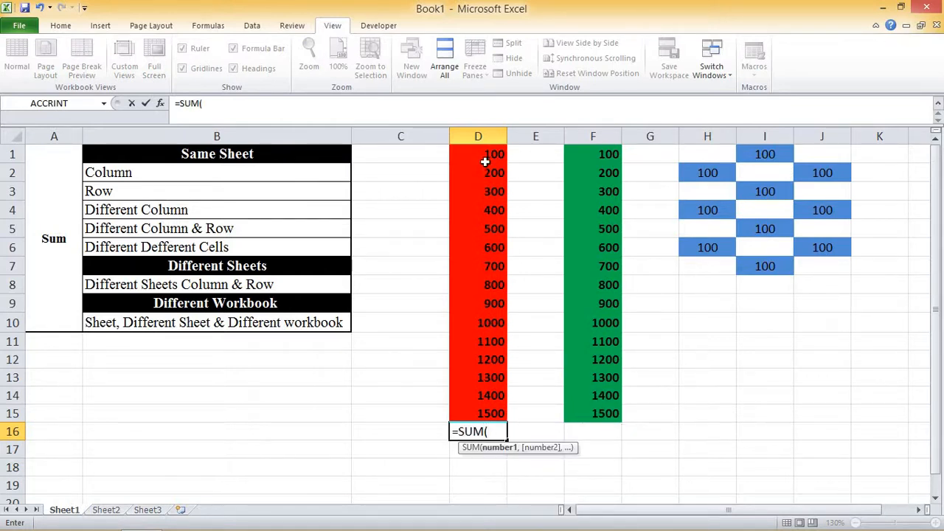
left_click_drag(485, 153, 492, 407)
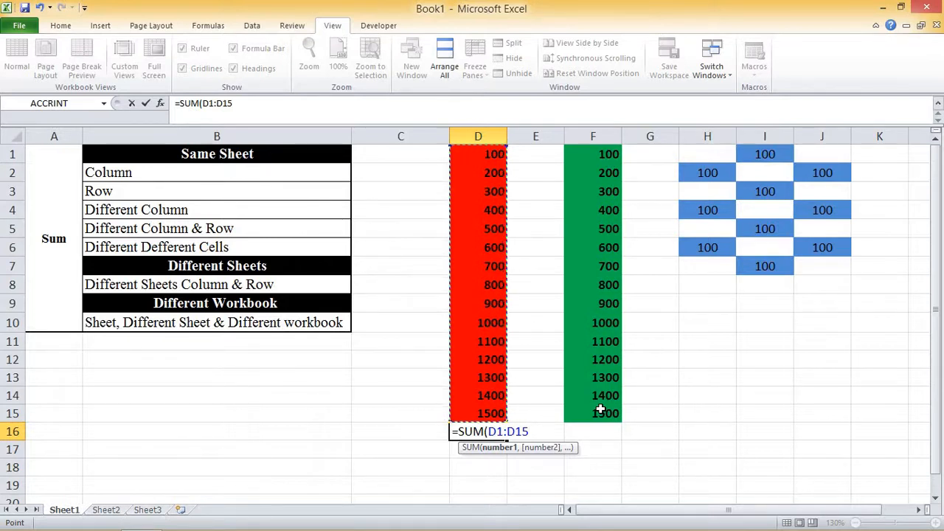
type(",")
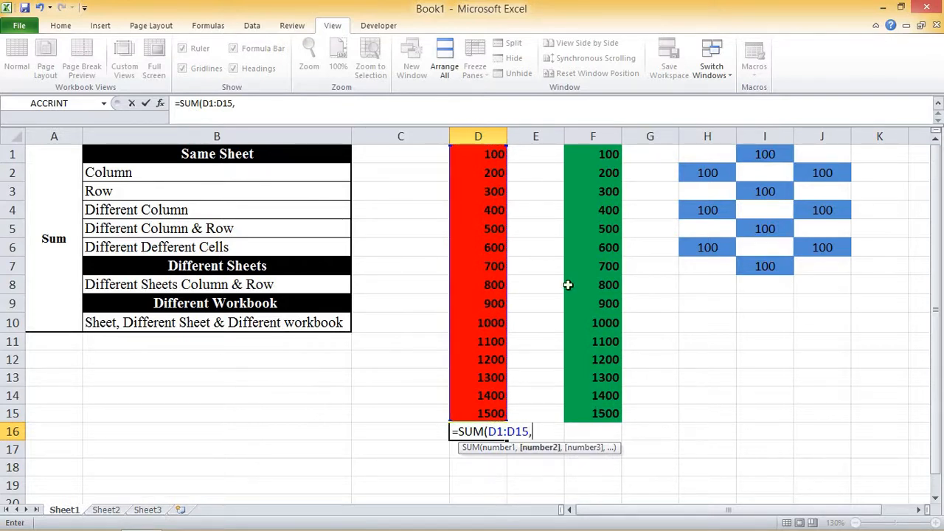
left_click(584, 153)
left_click_drag(584, 169, 590, 415)
key("Return")
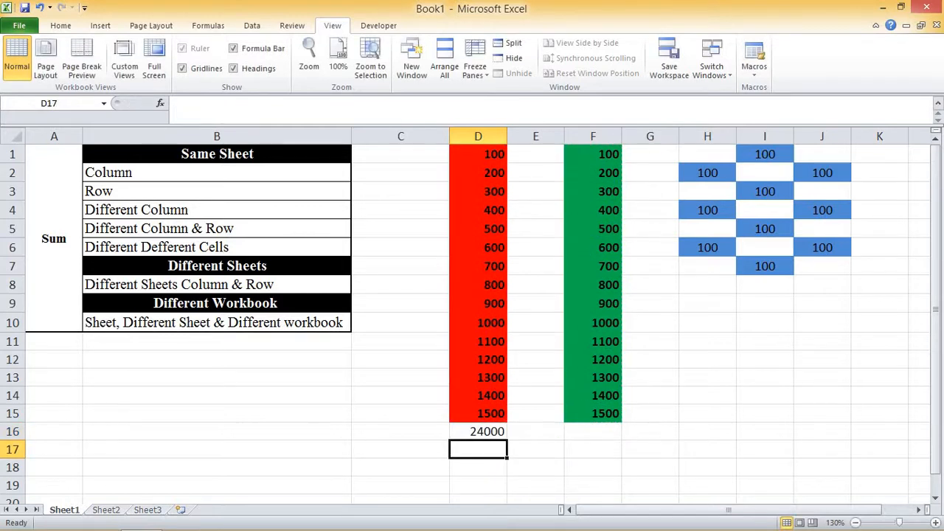
double_click(469, 432)
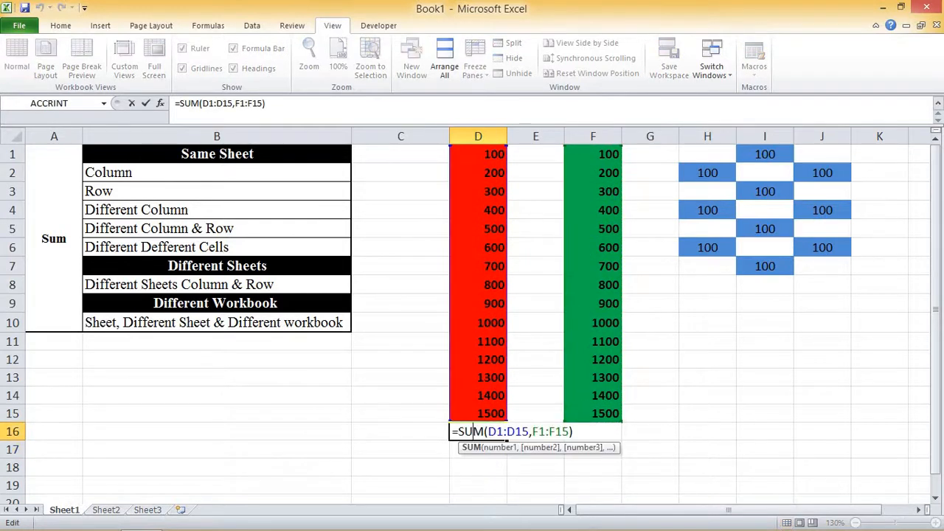
key("Return")
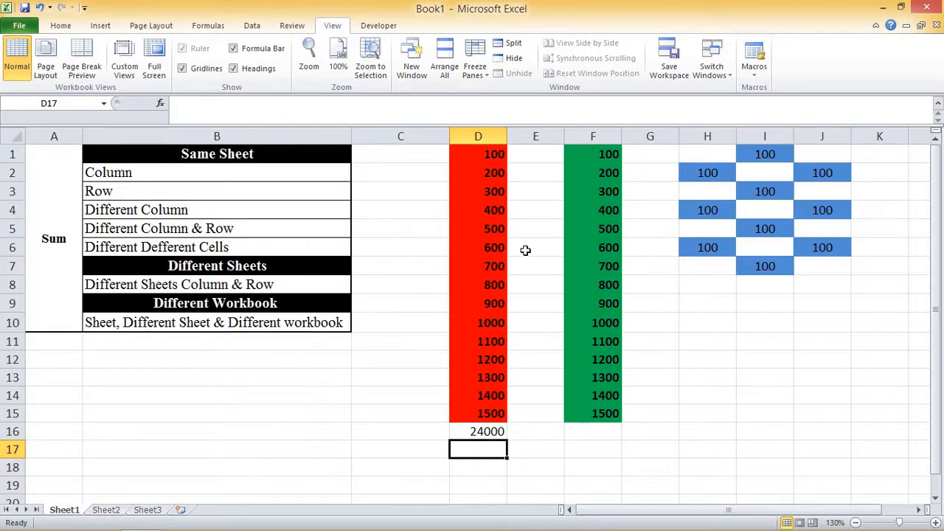
Step: On Sheet2, total the red row in cell P1 with =SUM(A1:O1) and open the formula for review
left_click(115, 510)
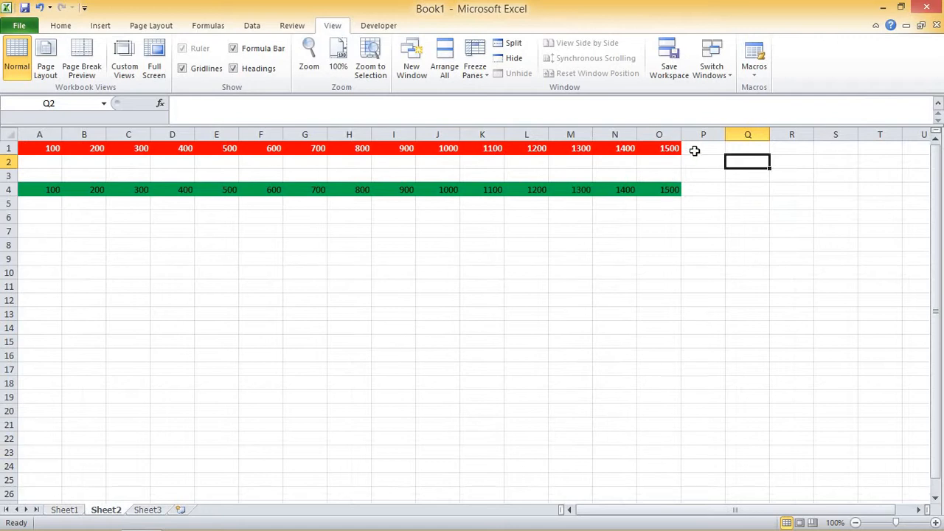
left_click(695, 151)
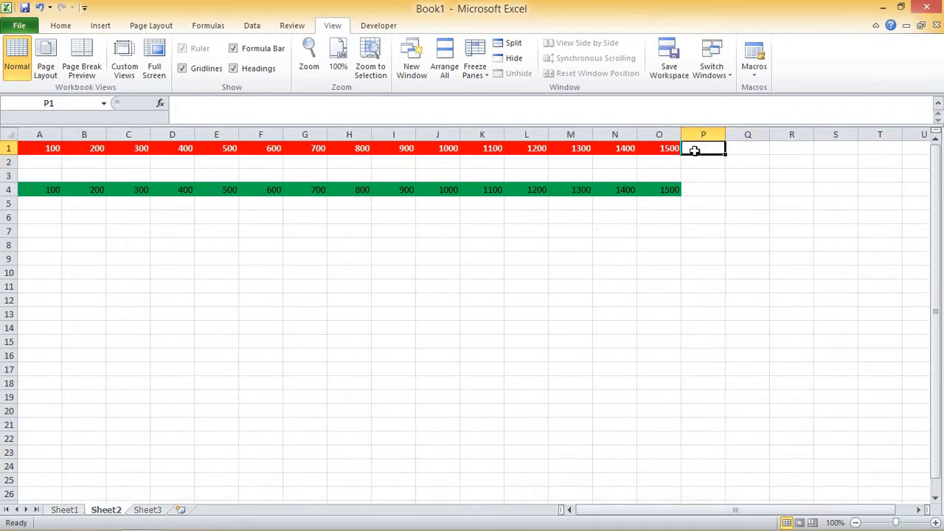
type("=s")
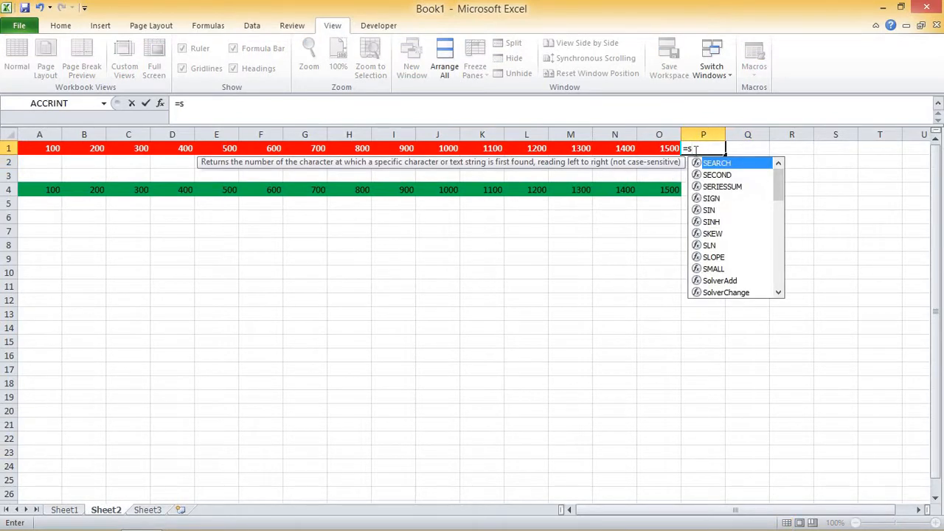
type("um")
key("Tab")
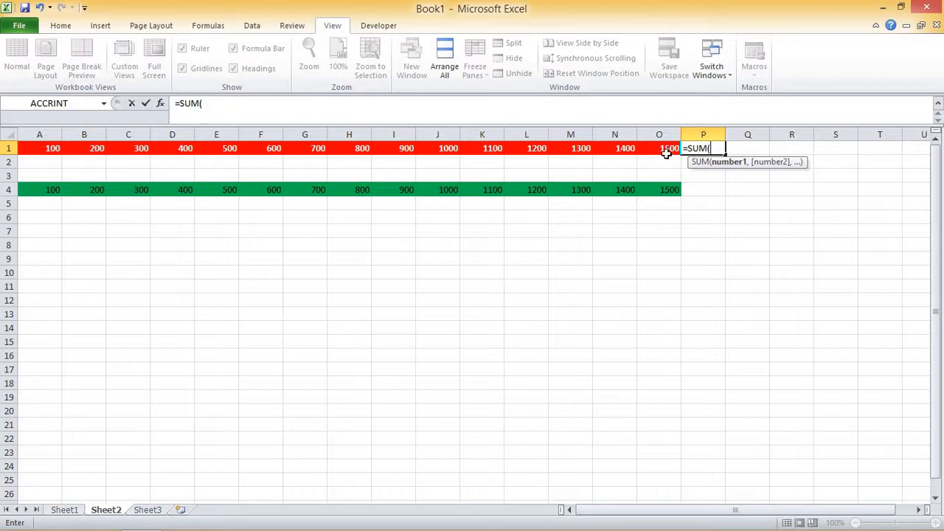
left_click_drag(668, 148, 41, 148)
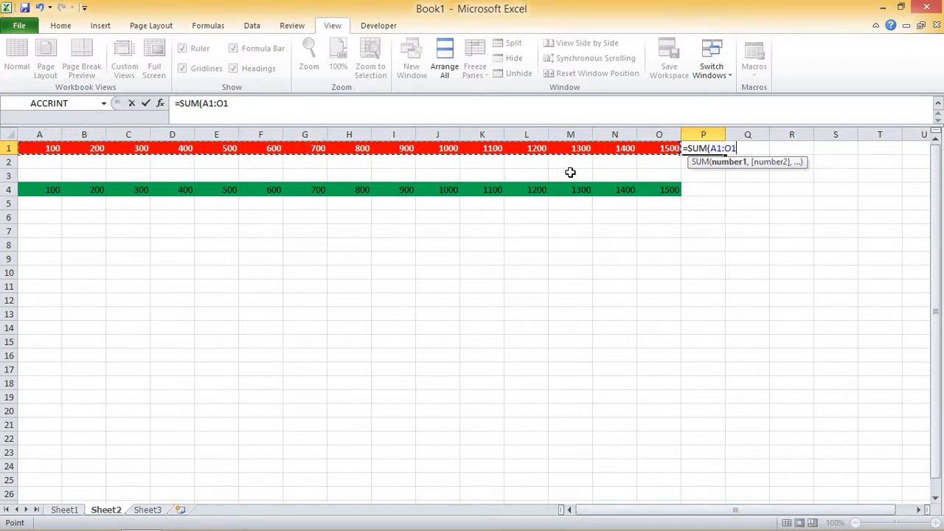
key("Return")
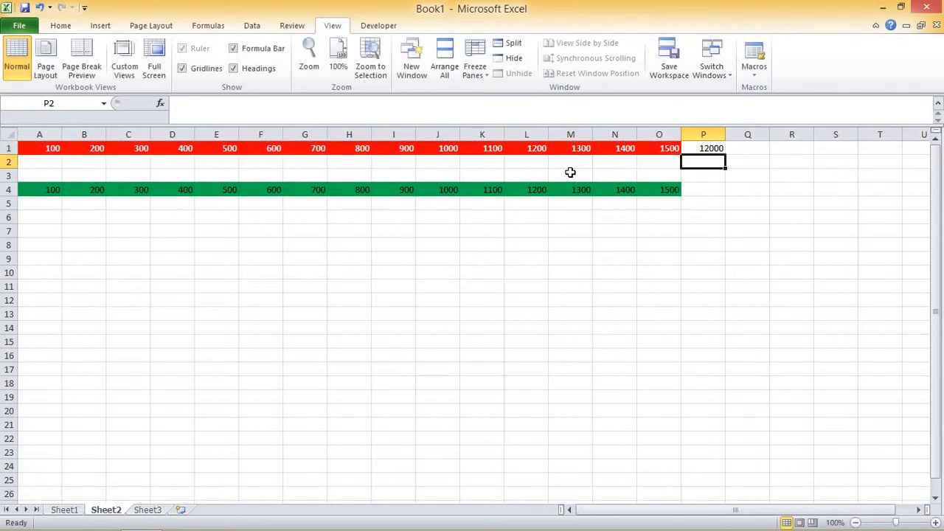
double_click(715, 149)
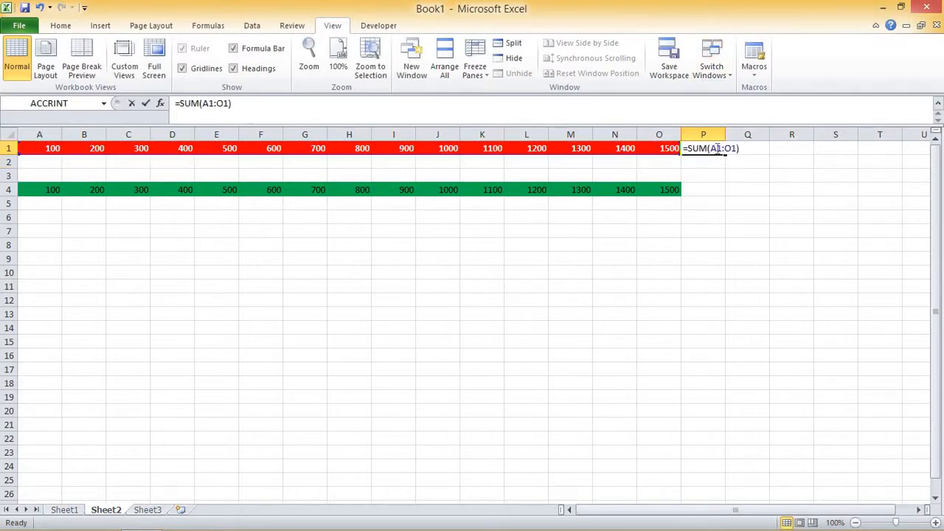
Step: Close the formula in cell P1 and clear the red row's total
key("Return")
left_click(715, 148)
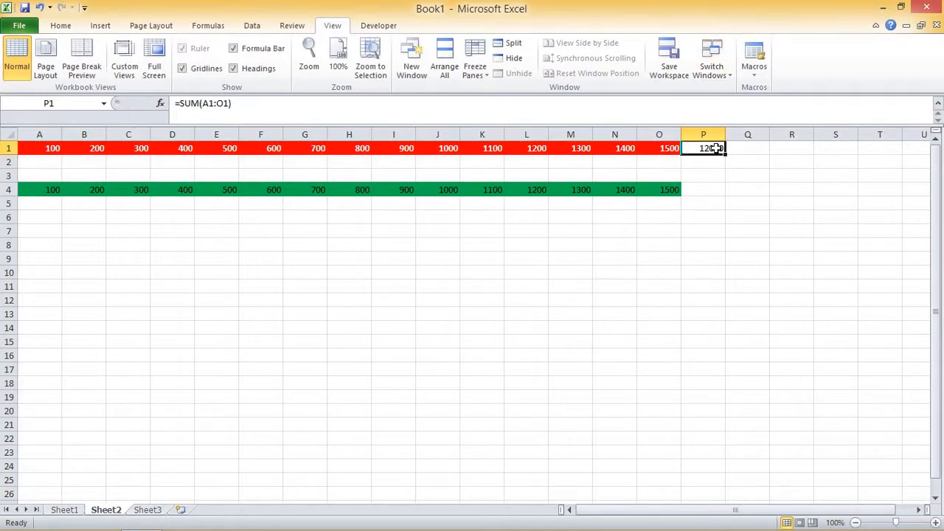
key("BackSpace")
left_click(692, 187)
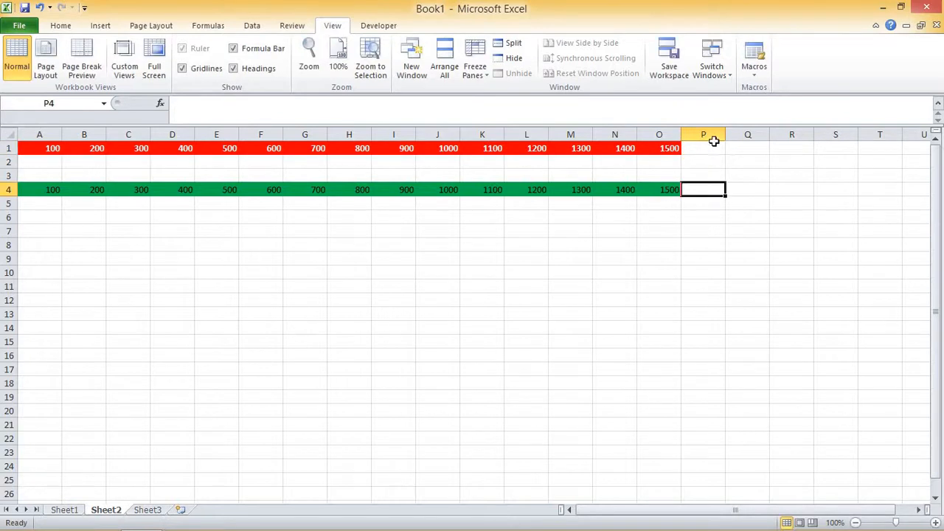
Step: Total the red and green rows together in cell P1 with =SUM(A1:O1,A4:O4) and review the formula
left_click(714, 146)
type("=sum")
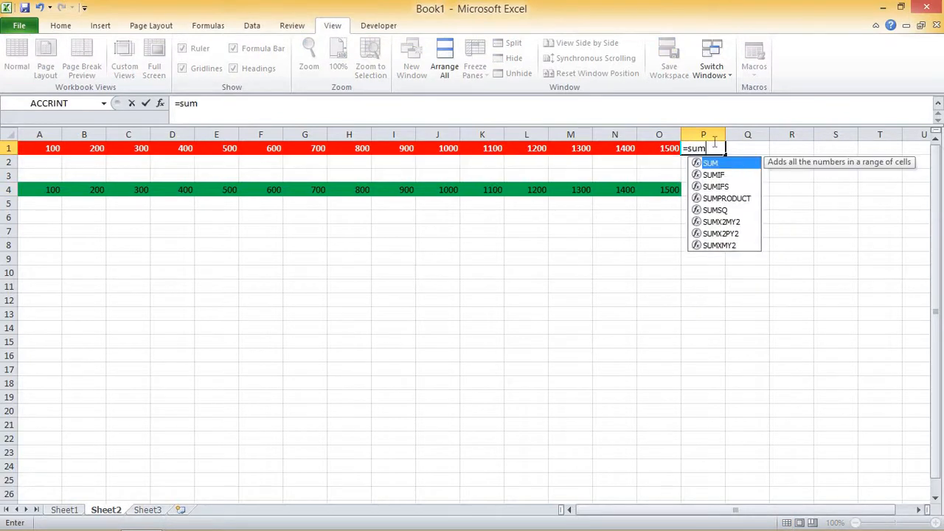
key("Tab")
key("Left")
key("ctrl+shift+Left")
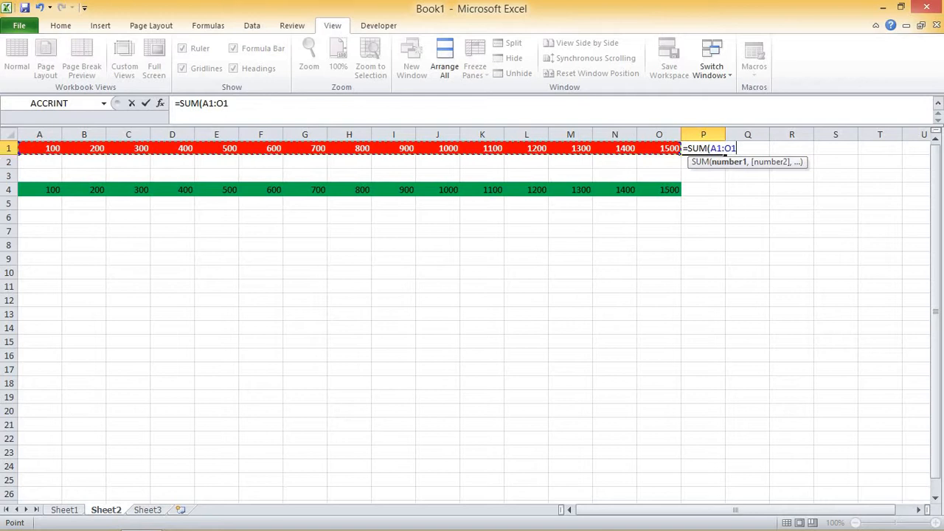
type(",")
left_click_drag(672, 189, 22, 190)
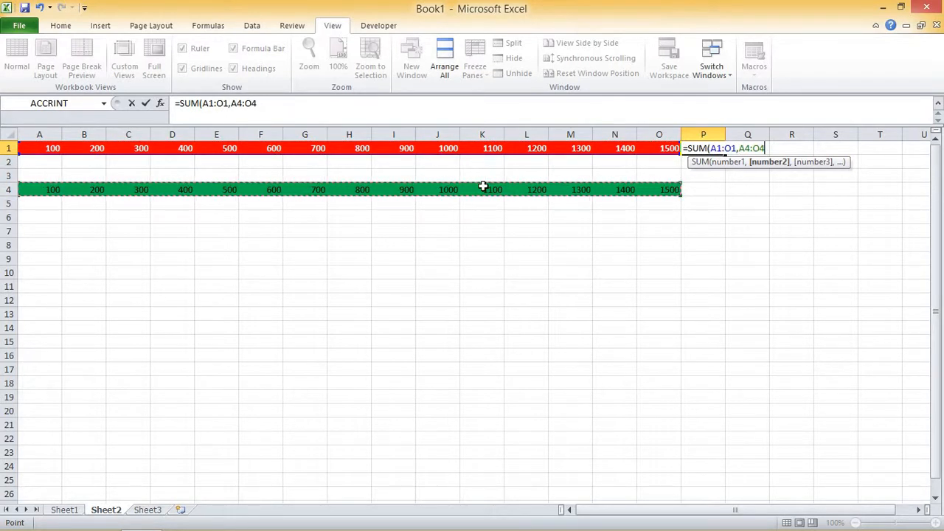
key("Return")
left_click(706, 146)
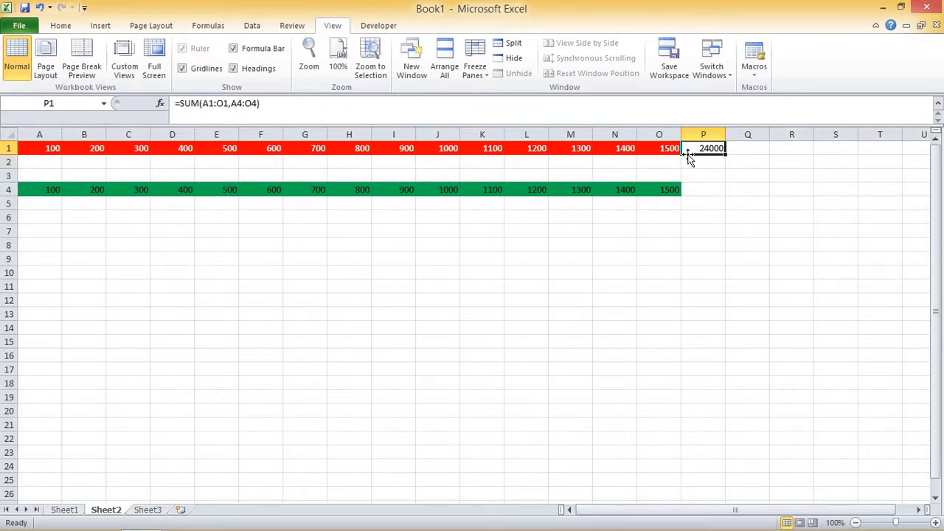
Step: On Sheet1, clear the total in cell D16 and start a new =sum entry there
left_click(64, 511)
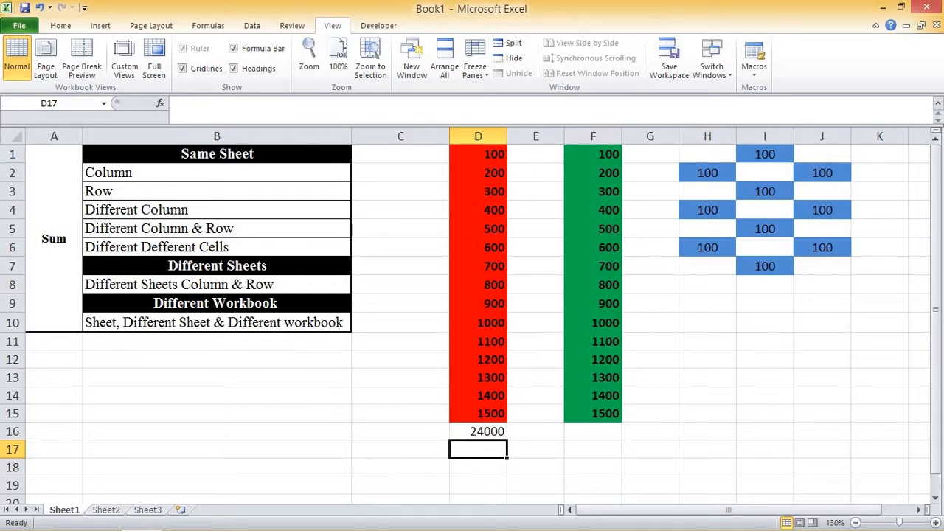
left_click(469, 430)
key("BackSpace")
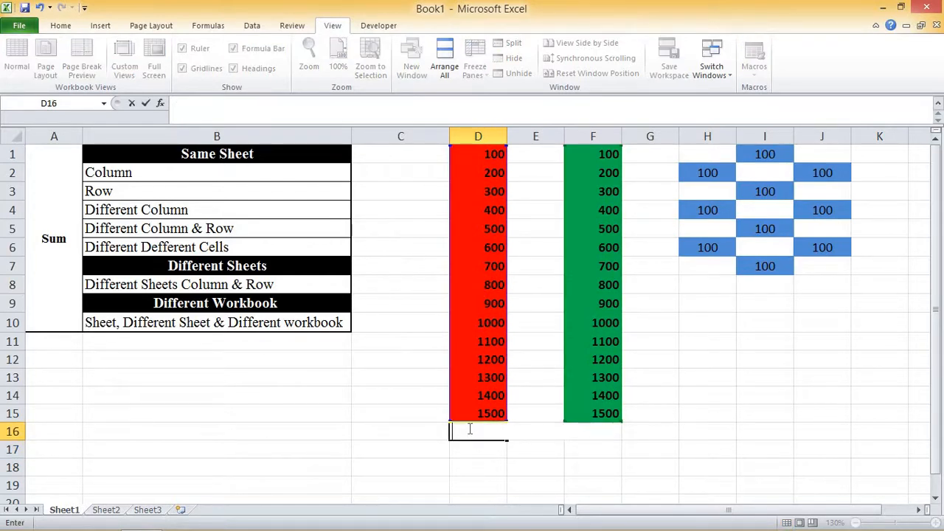
type("=sum")
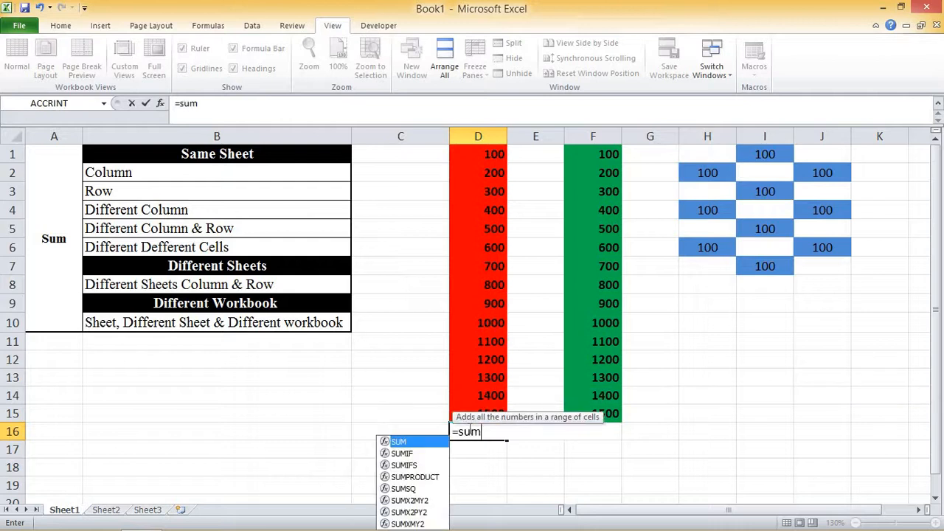
left_click(671, 380)
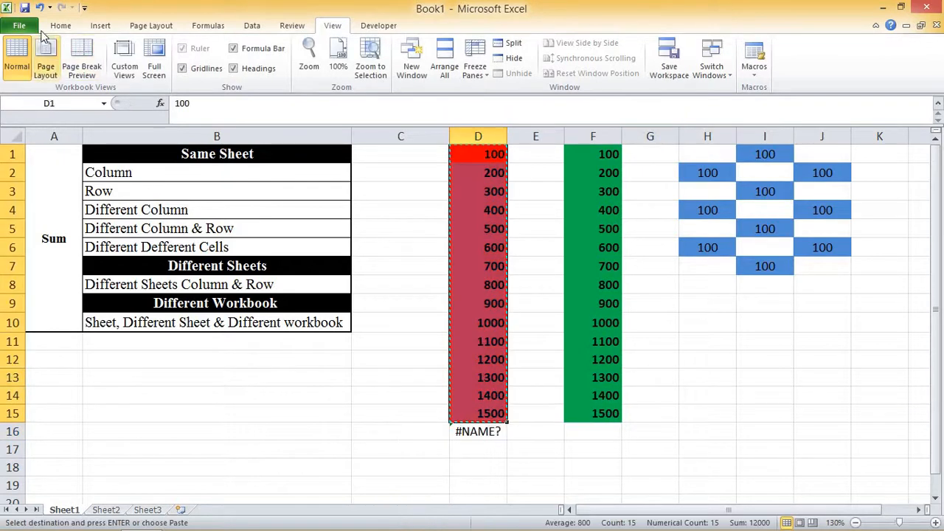
Step: Paste a copy of the red column D1:D15, transposed into a row, starting at cell A18
left_click(60, 26)
left_click(17, 70)
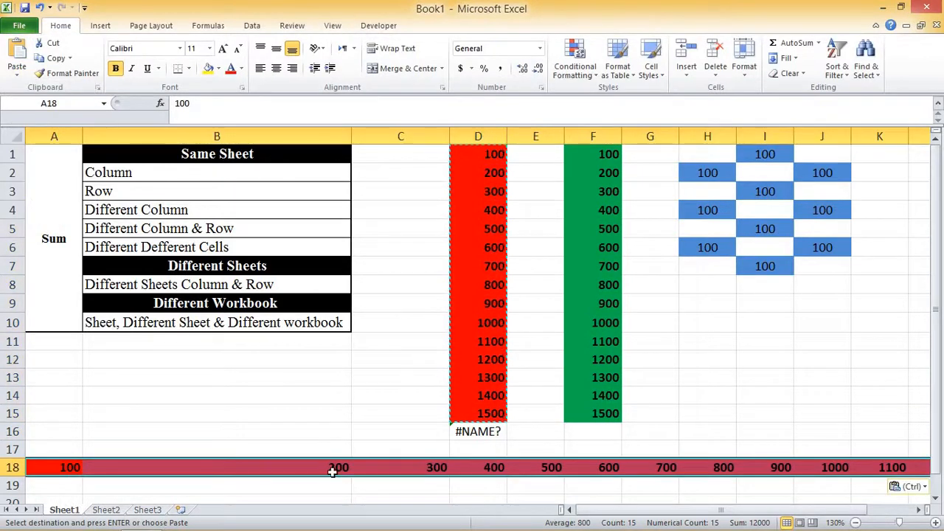
left_click(334, 468)
Step: Replace the entry in D16 with =SUM(D1:D15,B18:O18) to total the red column and red row, and review the formula
left_click(457, 431)
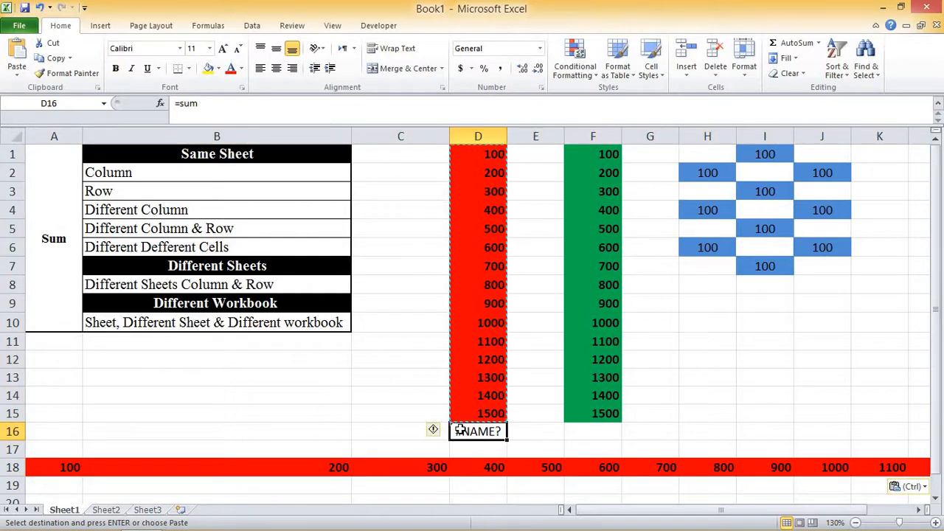
key("BackSpace")
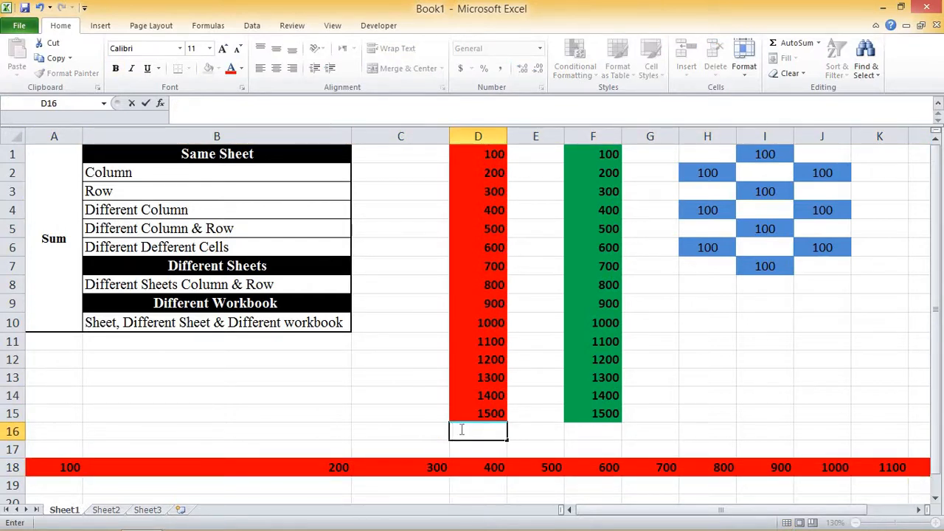
type("=")
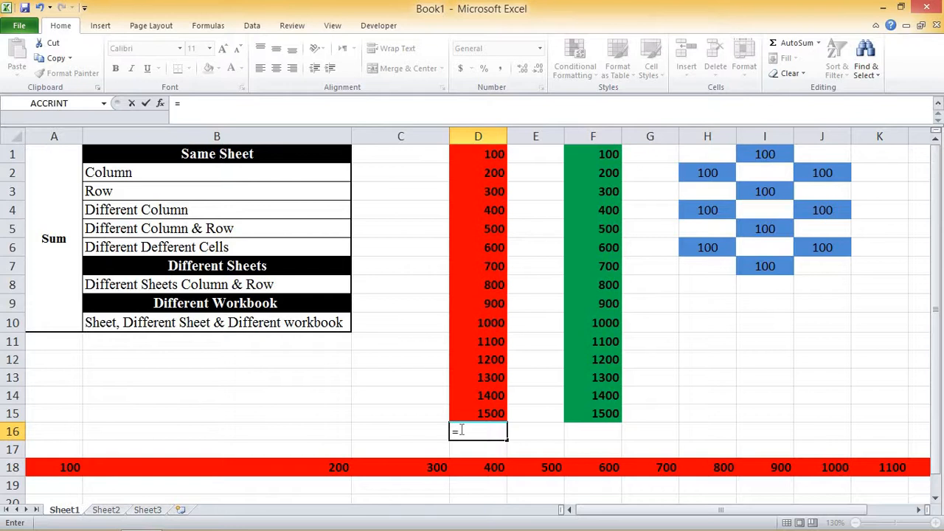
type("sum")
key("Tab")
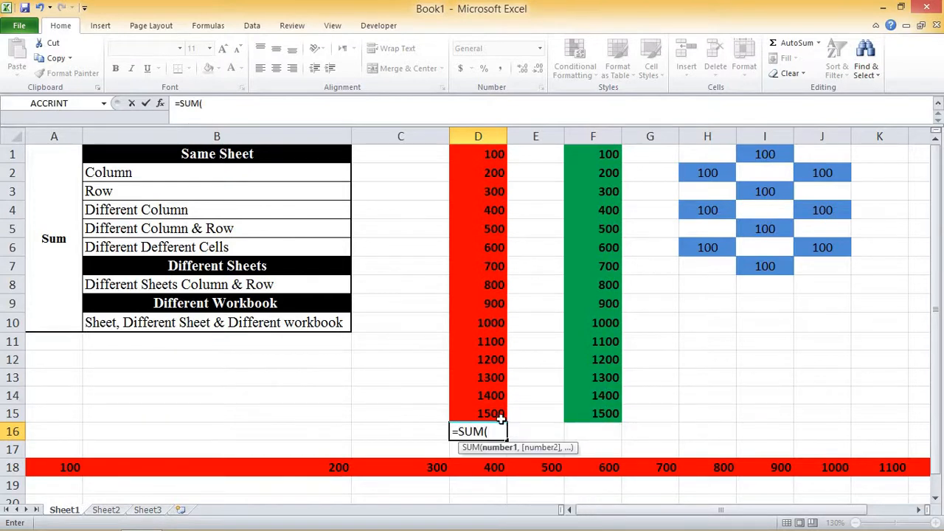
left_click_drag(477, 156, 473, 414)
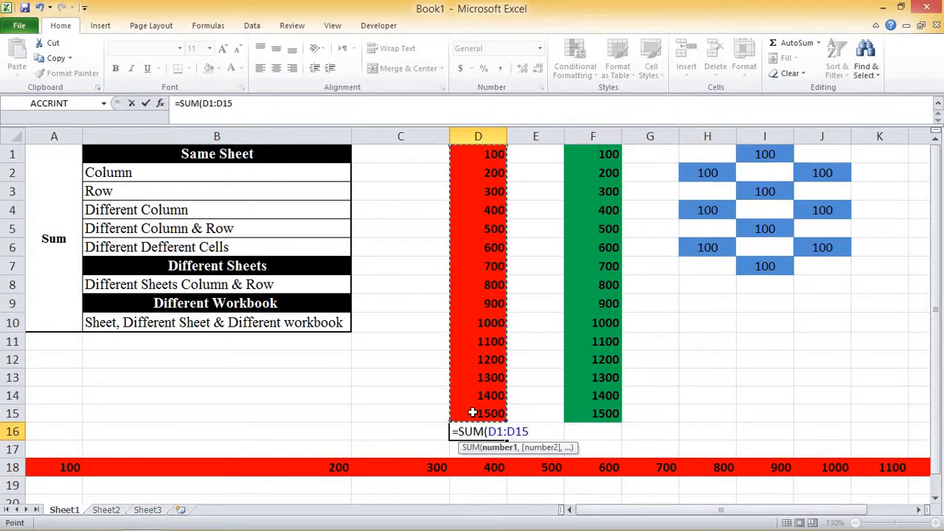
type(",")
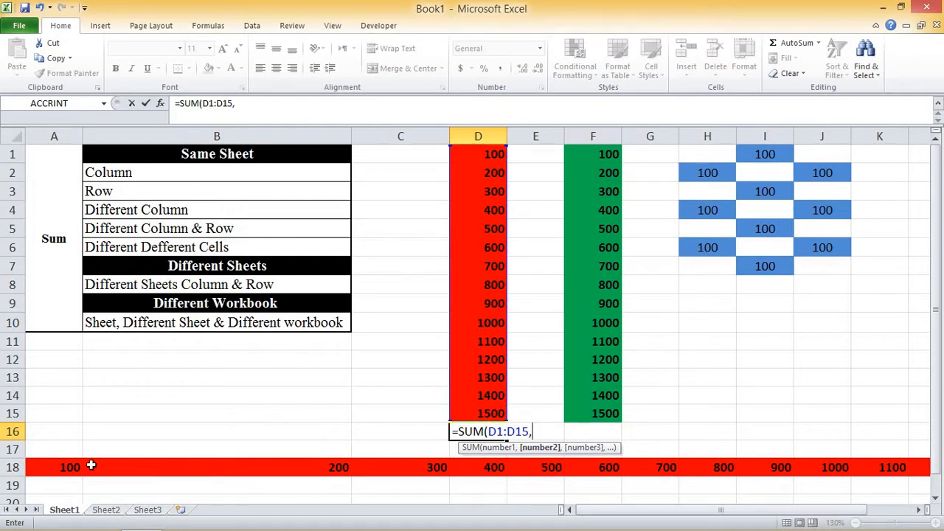
left_click_drag(91, 466, 786, 467)
key("Return")
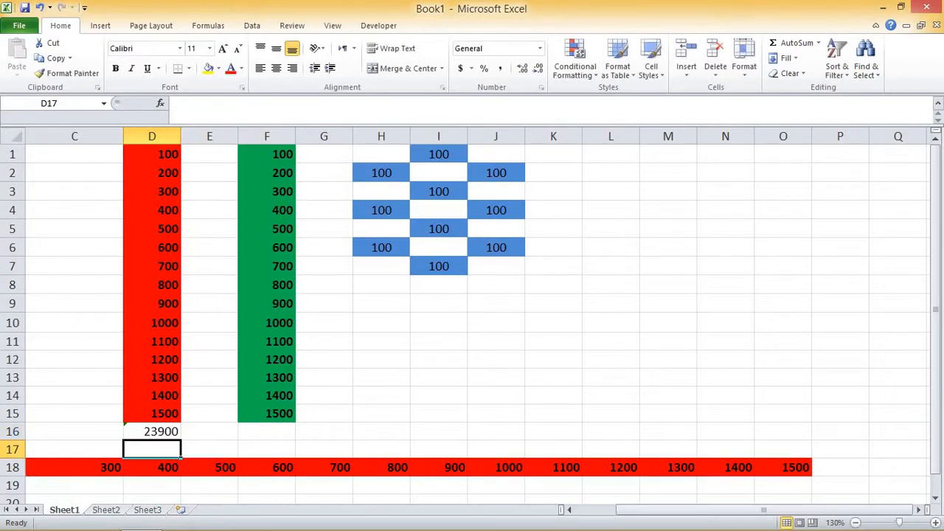
double_click(166, 432)
key("Return")
left_click(167, 432)
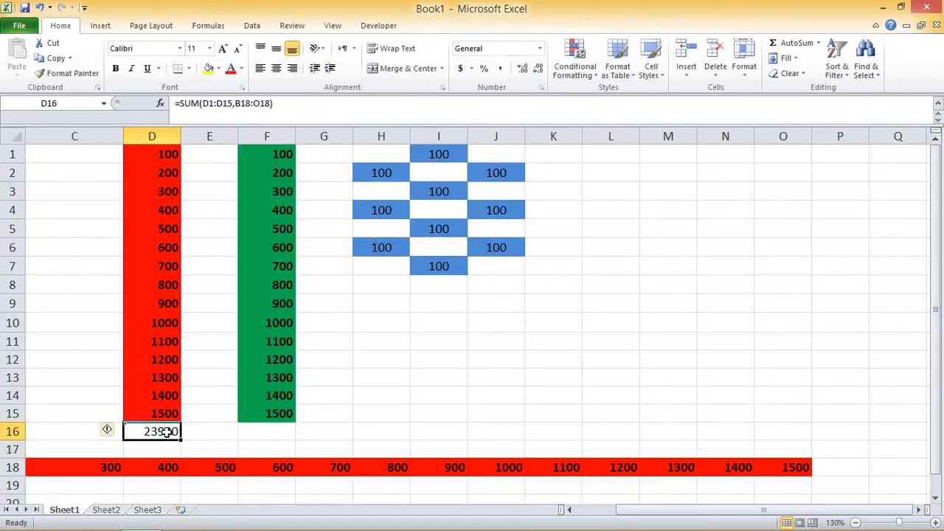
Step: Color the list entries in B2:B5 green and select the Different Defferent Cells entry in B6
left_click_drag(638, 515, 570, 509)
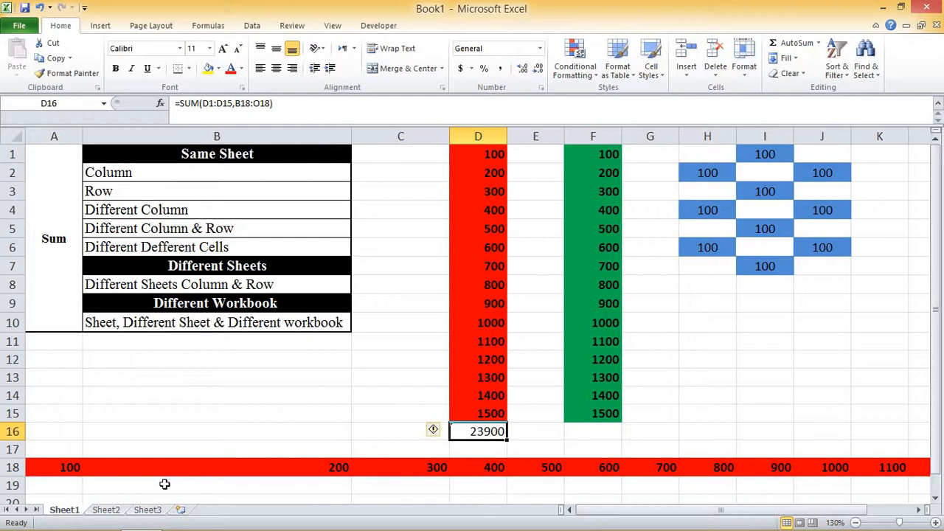
left_click_drag(940, 295, 940, 297)
left_click(200, 244)
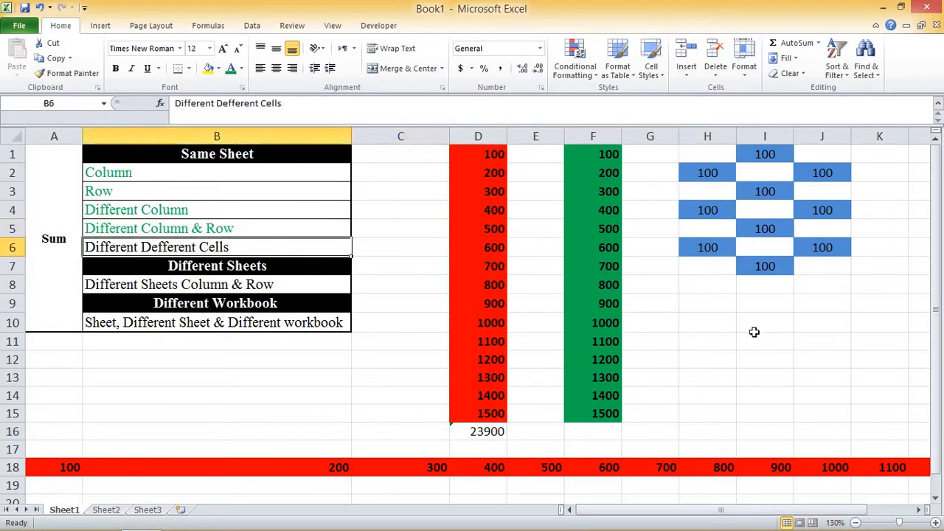
Step: Total the whole block containing the blue cells in cell I9 with =SUM(H1:J7) and review the formula
left_click_drag(666, 511, 631, 509)
left_click(702, 303)
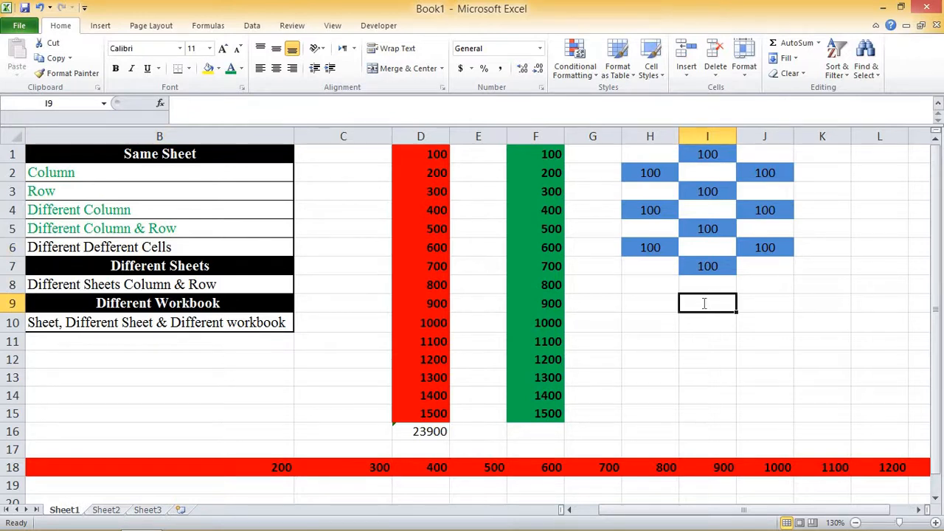
type("=sum")
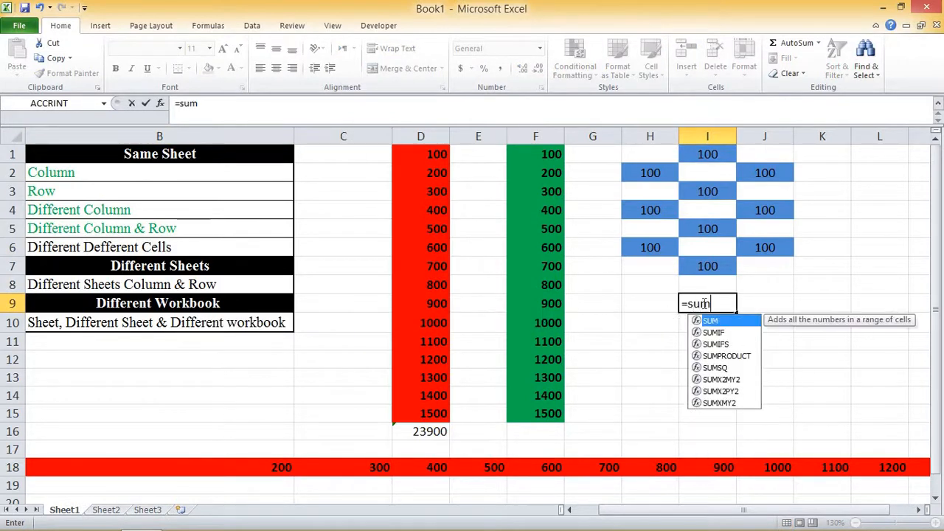
key("Tab")
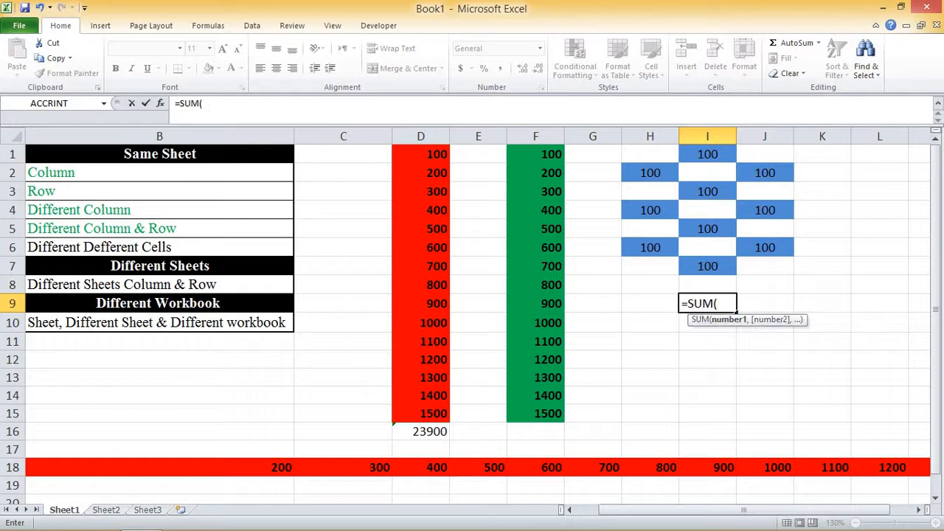
left_click_drag(664, 159, 763, 265)
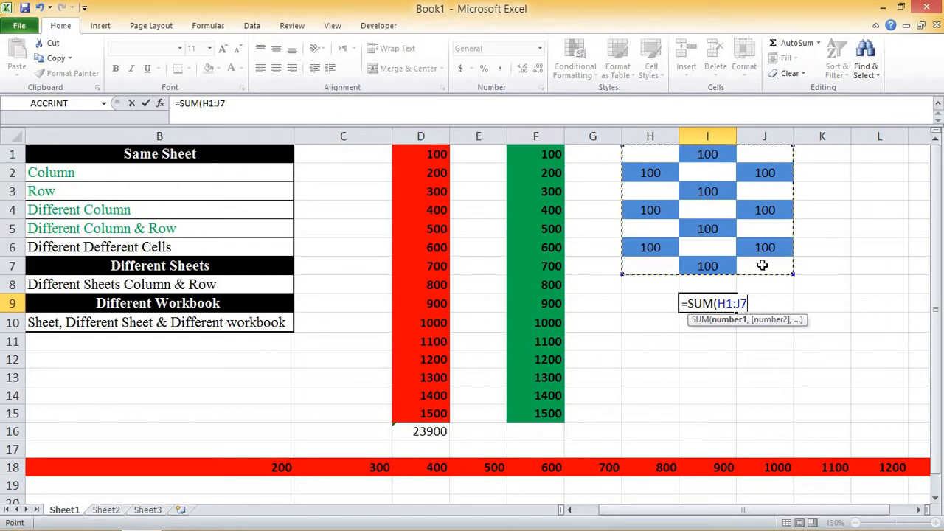
key("Return")
left_click(718, 299)
double_click(718, 299)
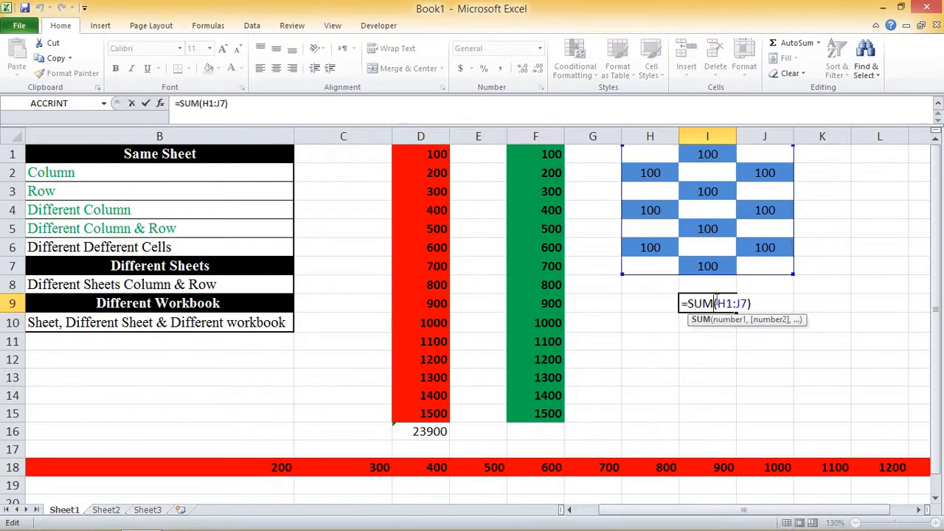
key("Return")
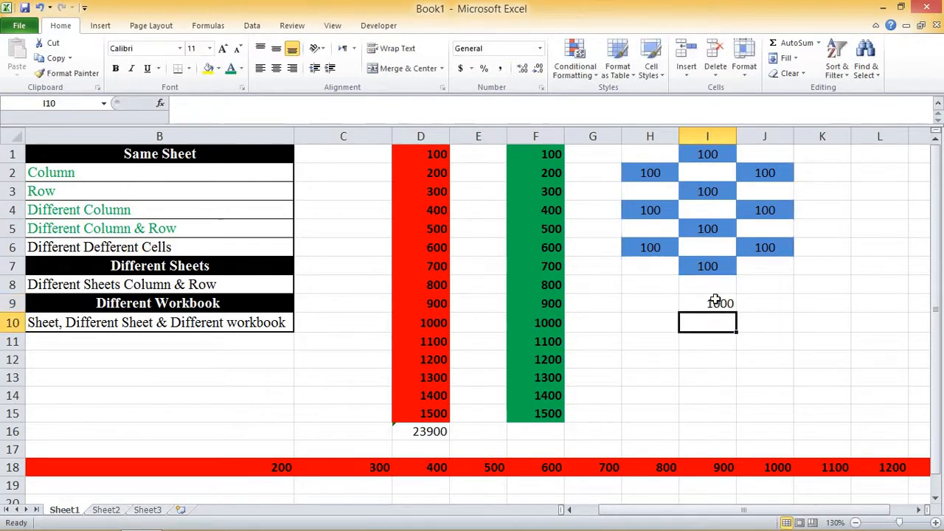
Step: Enter 100 in the blank cell H5 inside the block and review the range summed in I9
left_click(659, 231)
type("100")
key("Return")
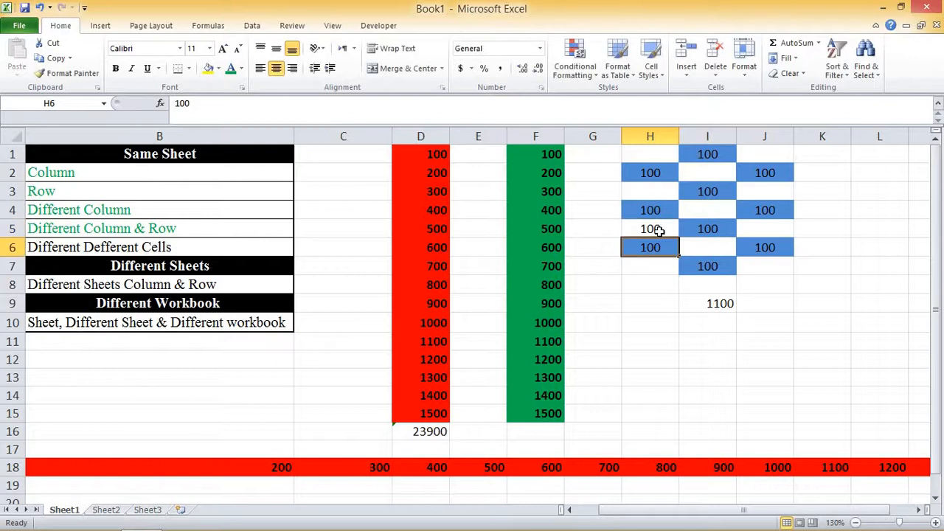
left_click(705, 304)
double_click(705, 304)
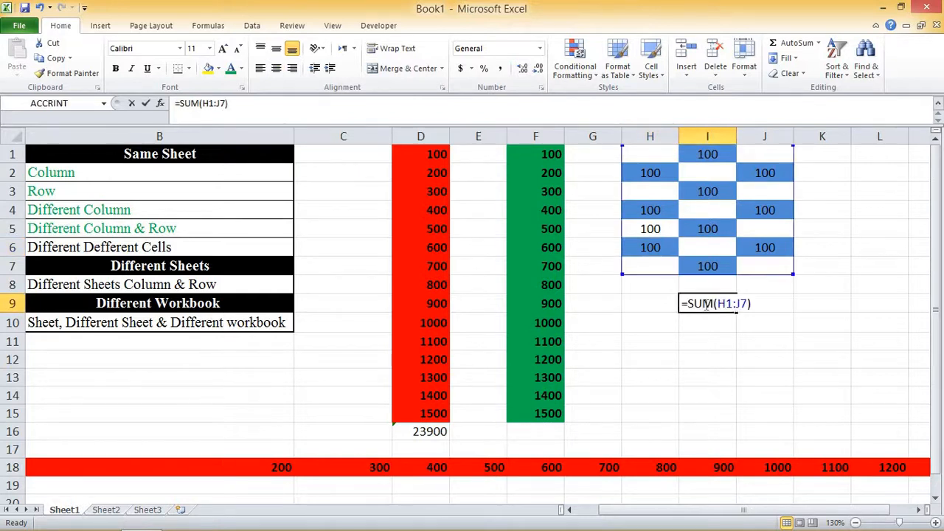
key("Return")
Step: Clear the extra value from cell H5 and delete the block total in cell I9
left_click(654, 228)
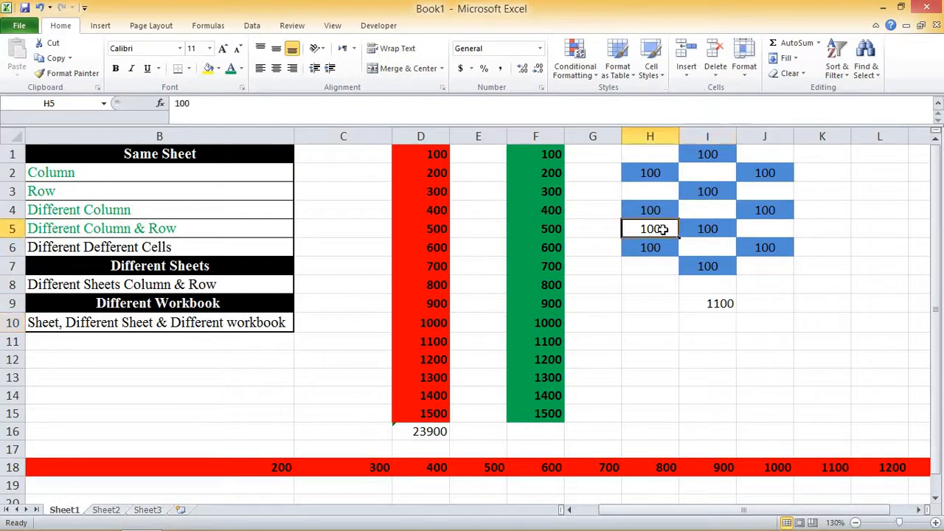
key("BackSpace")
left_click(712, 305)
left_click(744, 320)
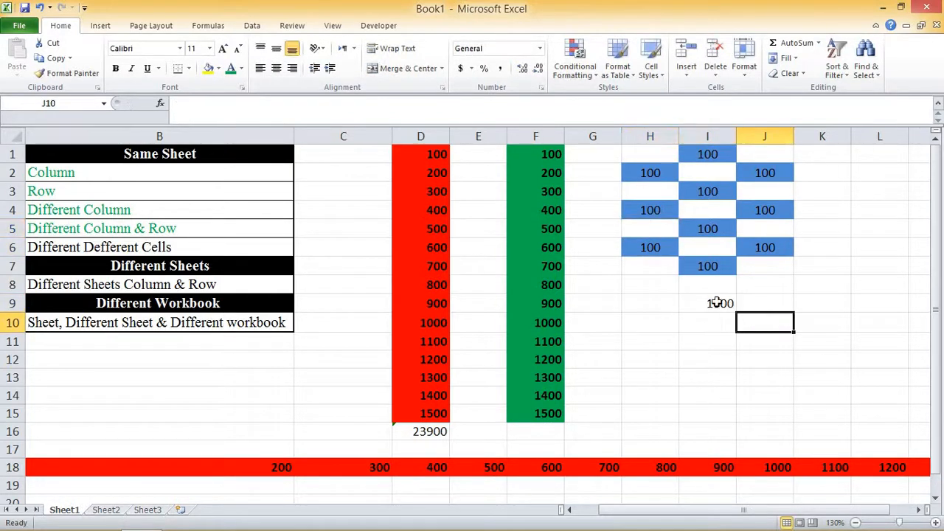
left_click(716, 302)
key("Delete")
left_click(708, 339)
Step: Total only the ten blue cells in I9 with =SUM(H2,H4,H6,I1,I3,I5,I7,J2,J4,J6) and review the formula
left_click(708, 303)
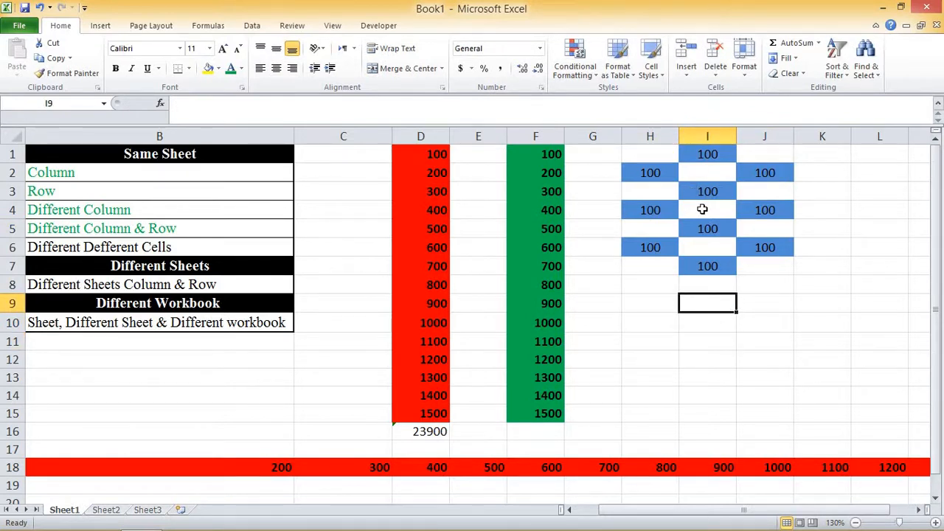
type("=SUM(")
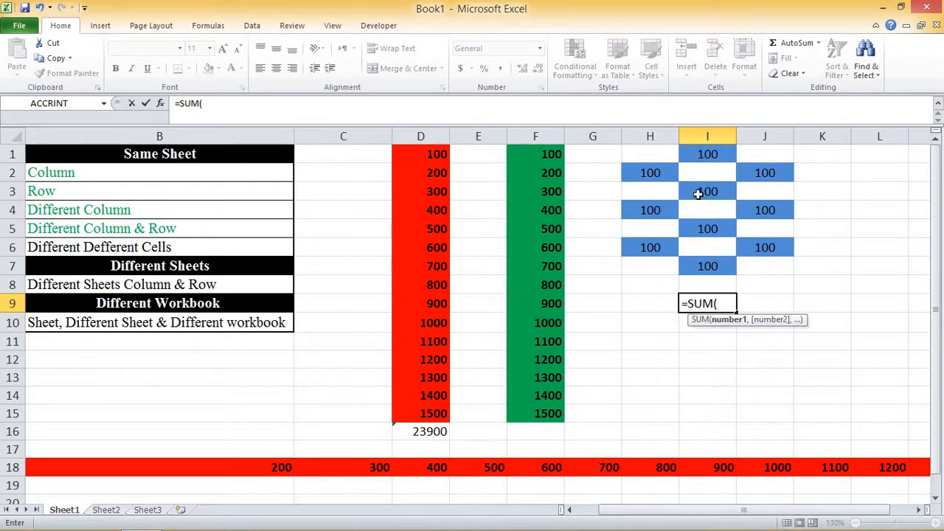
left_click(660, 176)
left_click(650, 211, "ctrl")
left_click(650, 247, "ctrl")
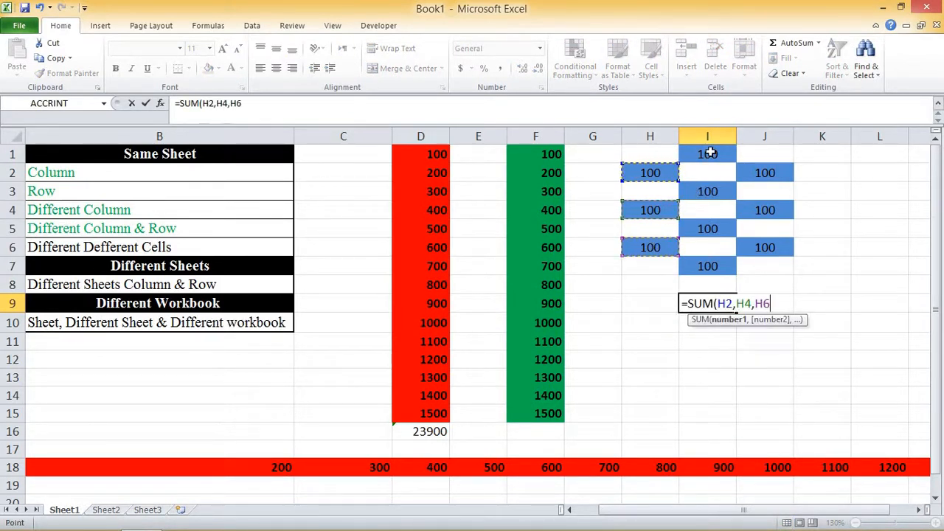
left_click(706, 154, "ctrl")
left_click(706, 191, "ctrl")
left_click(705, 228, "ctrl")
left_click(709, 265, "ctrl")
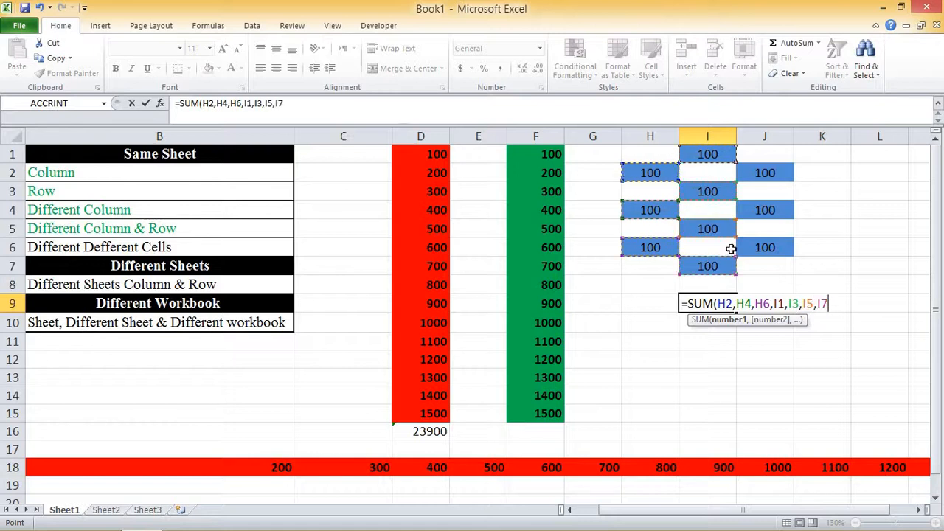
left_click(760, 174, "ctrl")
left_click(766, 212, "ctrl")
left_click(761, 243, "ctrl")
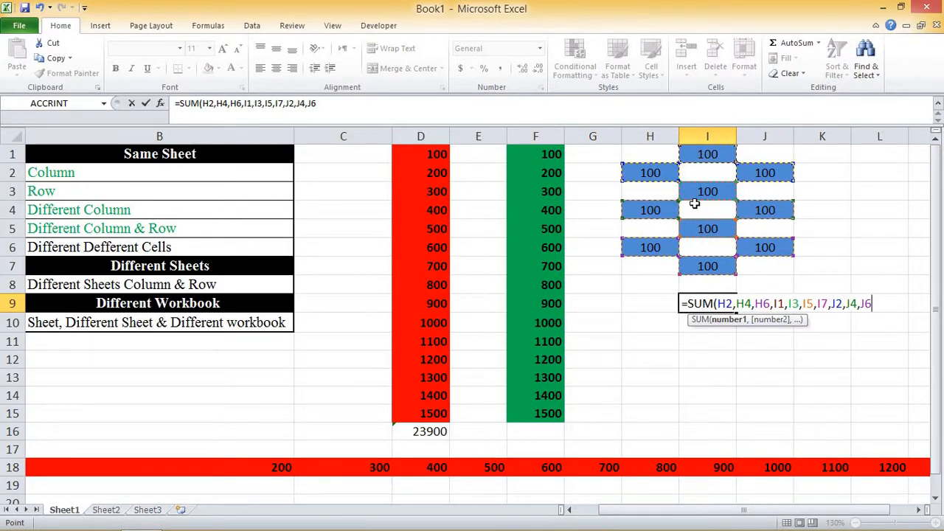
key("Return")
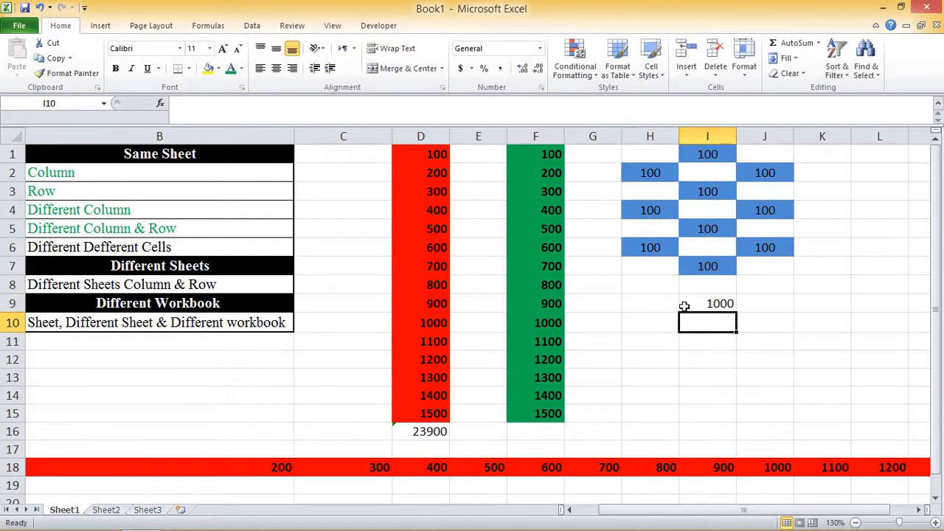
double_click(681, 304)
key("Return")
Step: Enter 100 in the blank cell I4 between the blue cells and review the cells referenced by the formula in I9
left_click(709, 211)
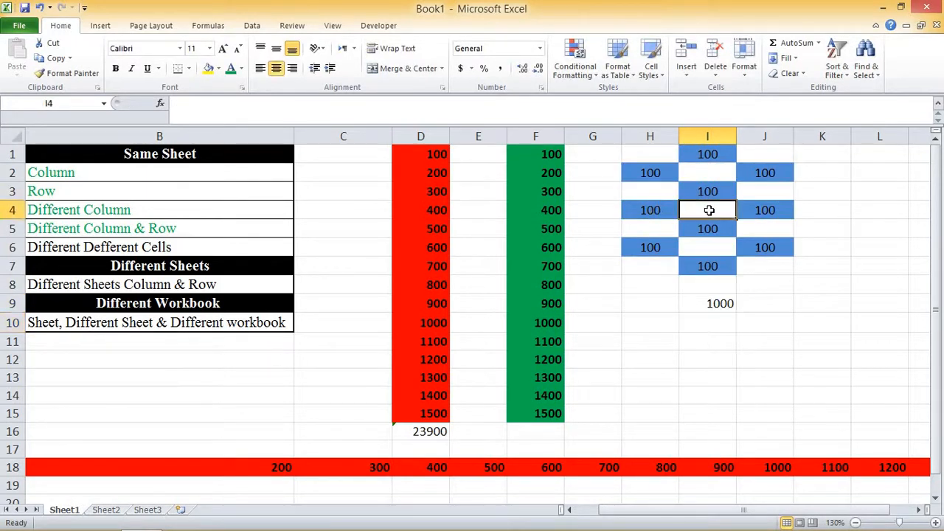
type("100")
key("Return")
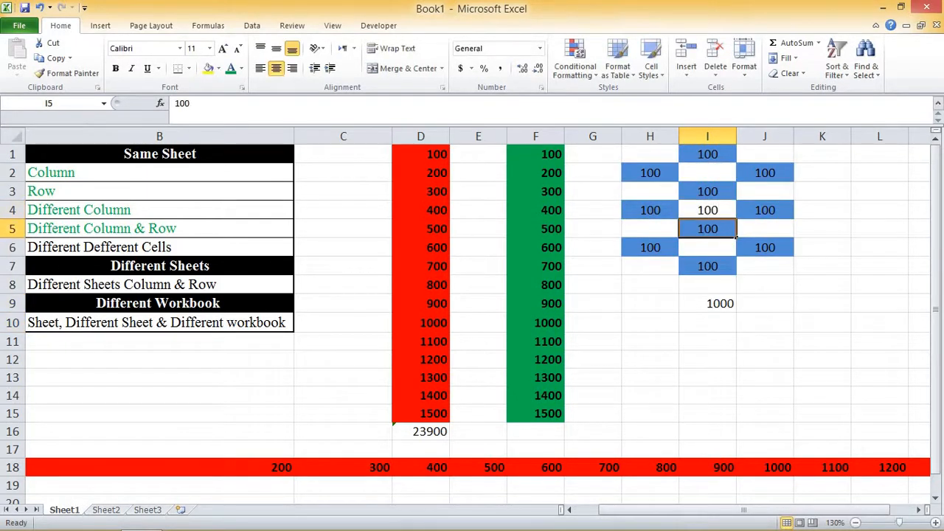
double_click(700, 301)
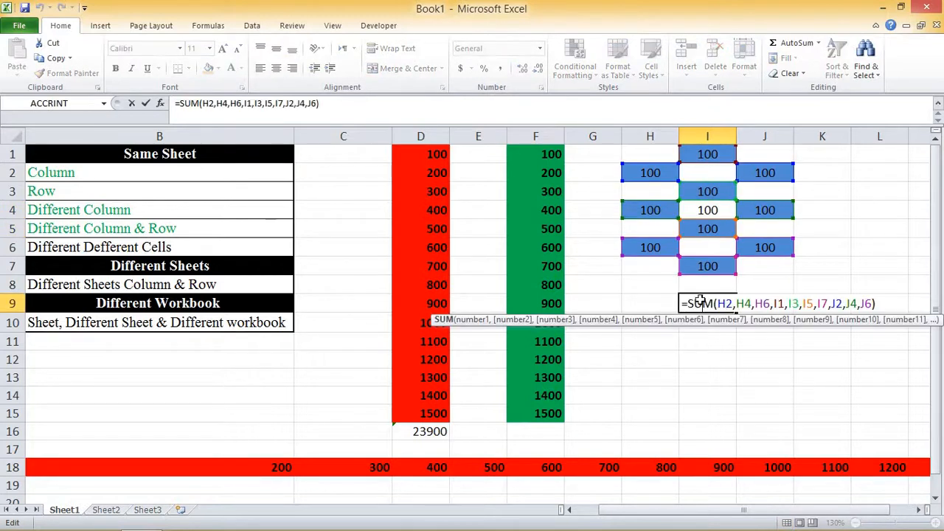
key("Return")
left_click(706, 213)
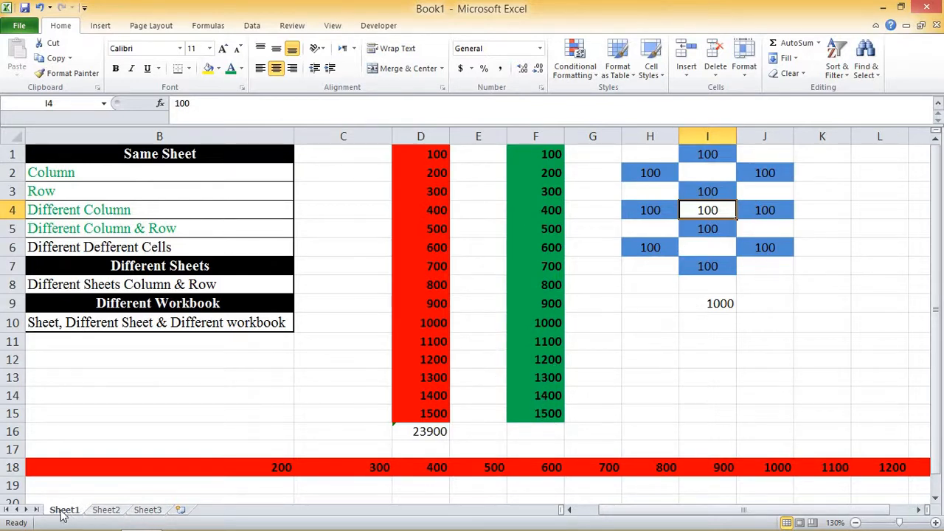
Step: Delete the total in P1 on Sheet2, and clear the total in D16 and the red row 18 on Sheet1
left_click(106, 510)
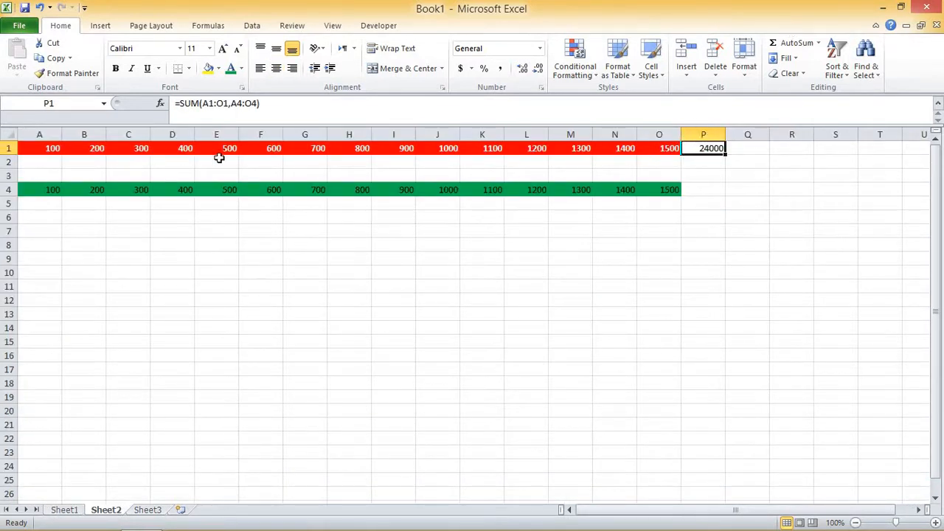
key("Delete")
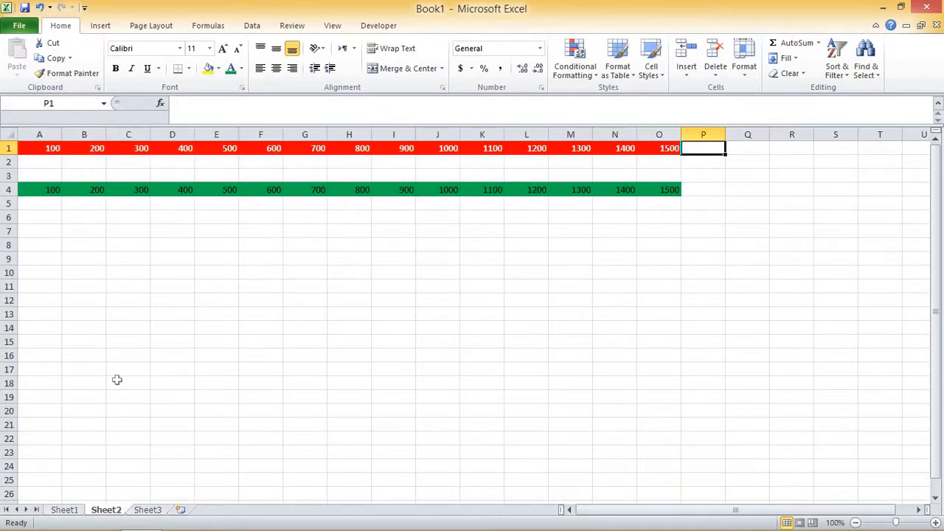
left_click(67, 510)
left_click(420, 432)
Step: Start a SUM formula in C14 of Sheet1 with the red column D1:D15 as its first range
left_click(345, 392)
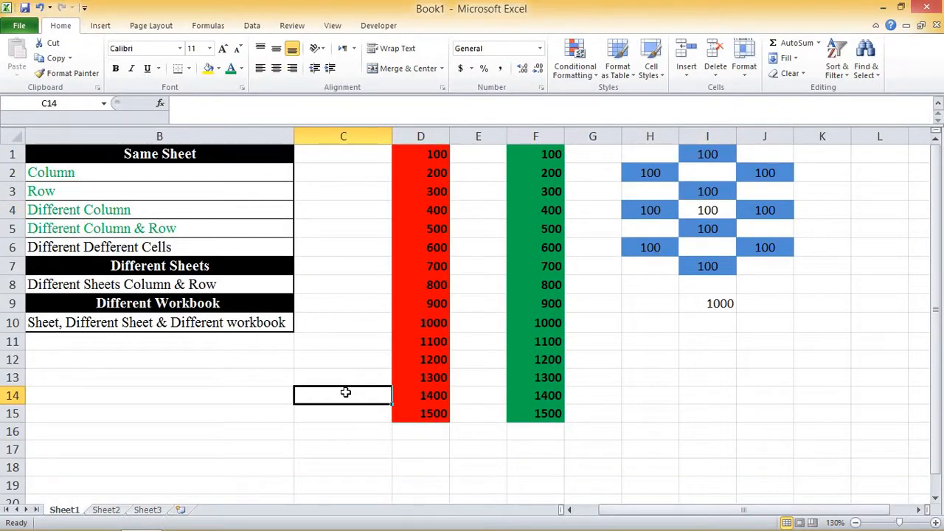
type("=")
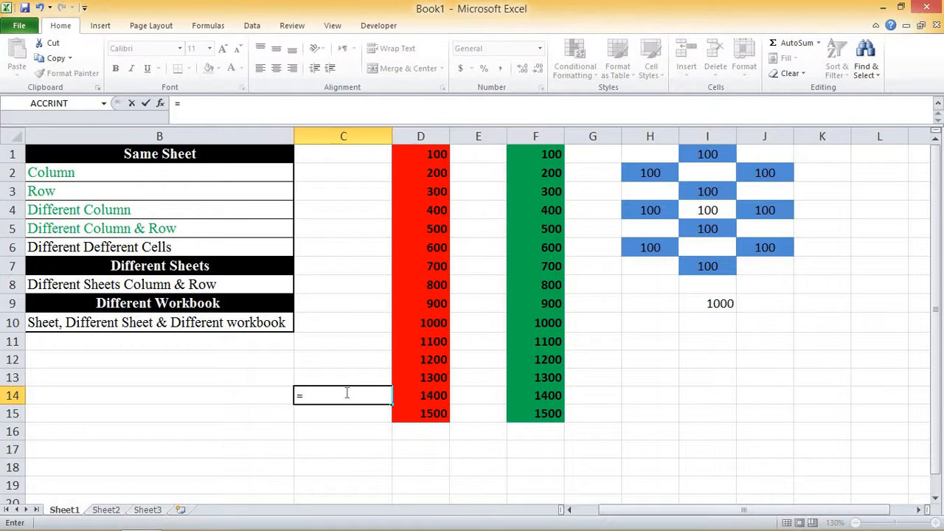
type("sum")
key("Tab")
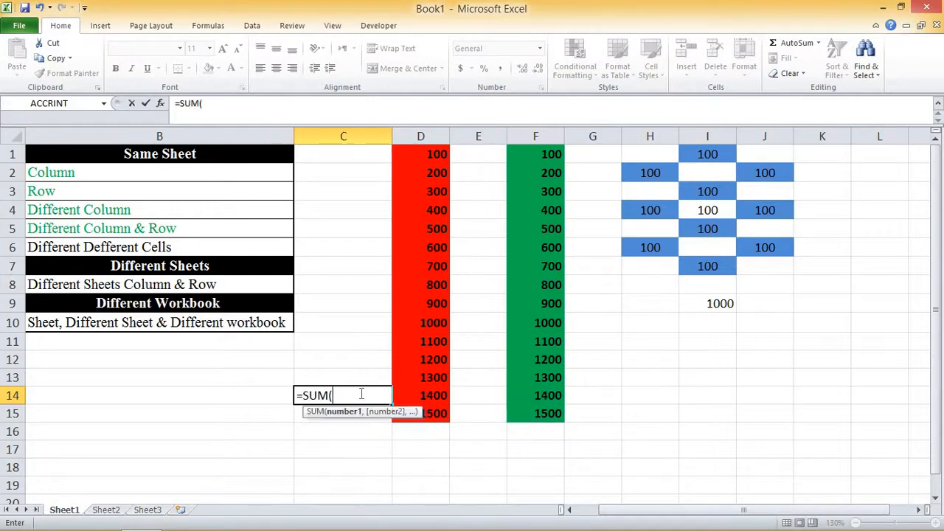
left_click(429, 153)
left_click_drag(429, 152, 415, 416)
type(",")
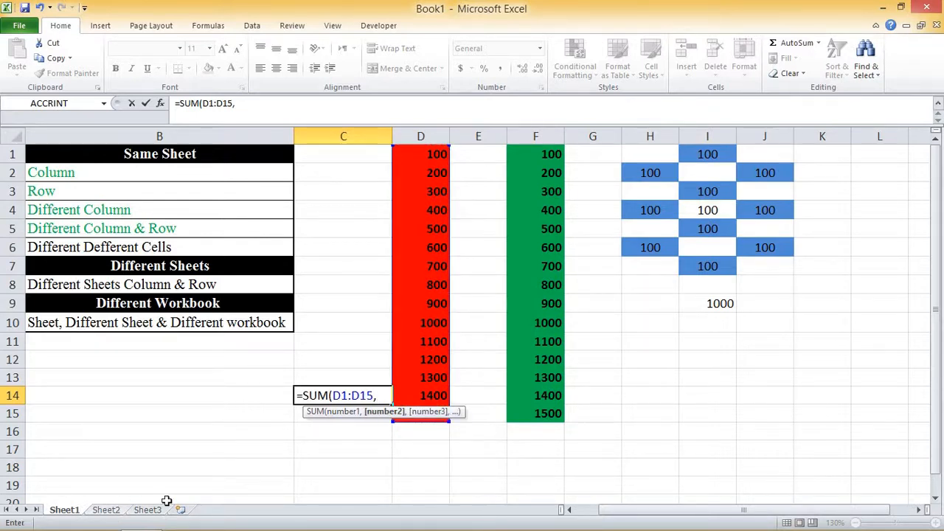
Step: Add the red row A1:O1 of Sheet2, completing =SUM(D1:D15,Sheet2!A1:O1) in C14, and review the formula
left_click(106, 509)
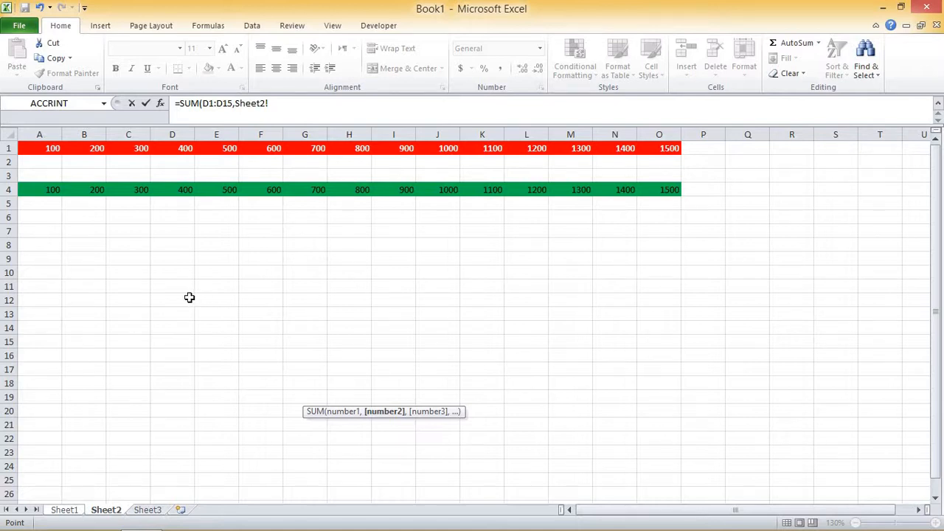
left_click_drag(57, 149, 653, 150)
left_click(71, 510)
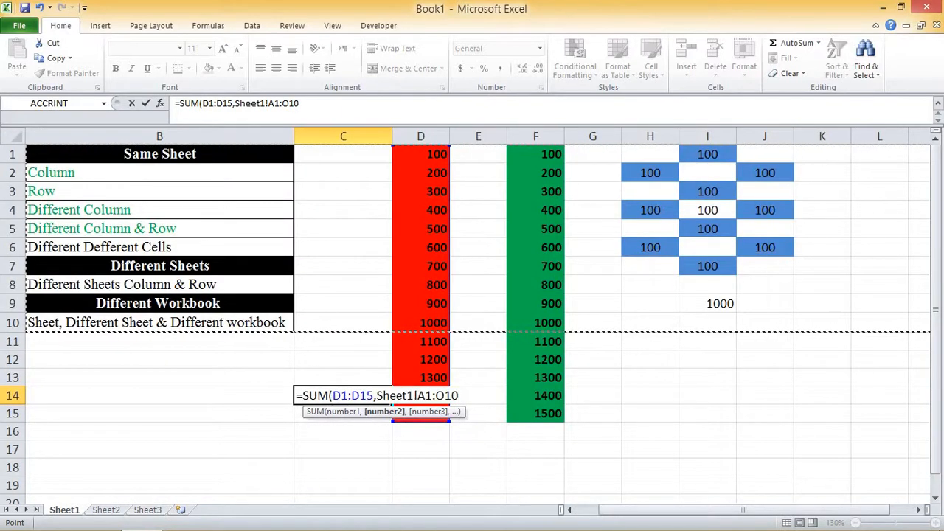
left_click(106, 511)
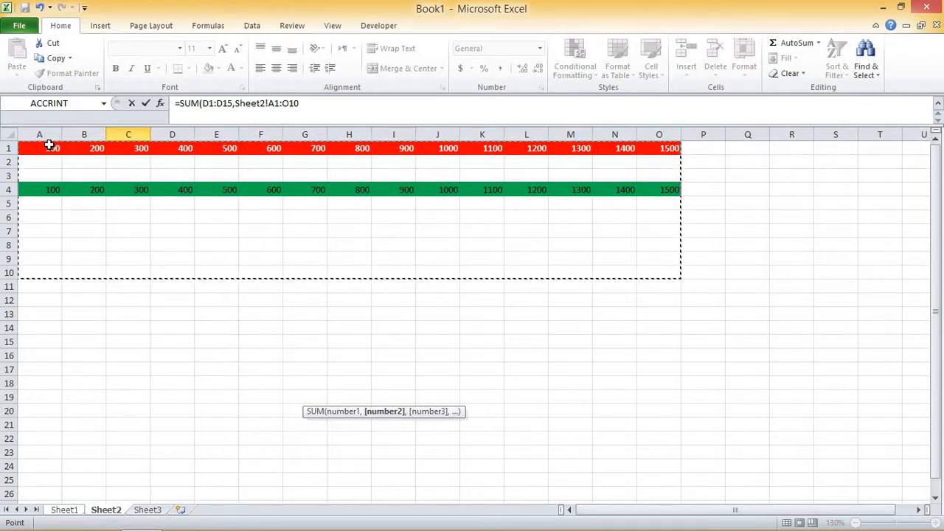
left_click_drag(47, 146, 207, 109)
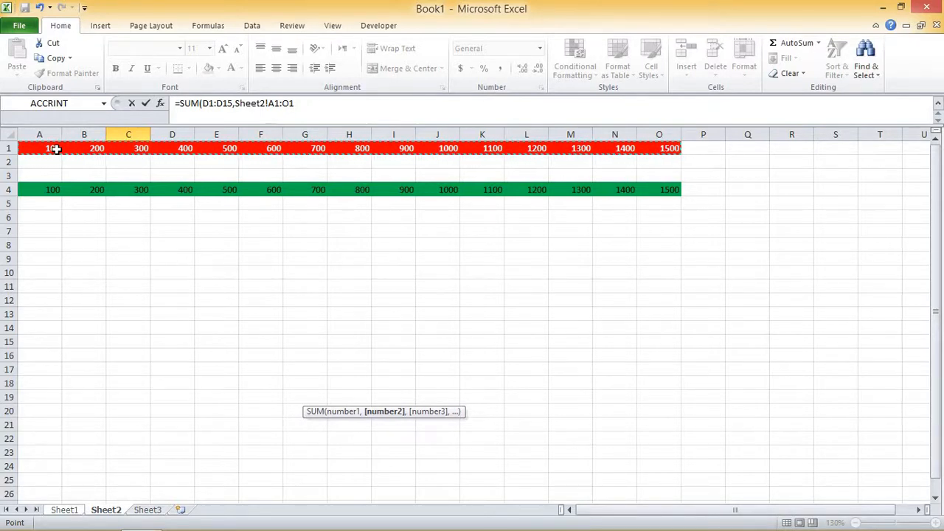
key("Return")
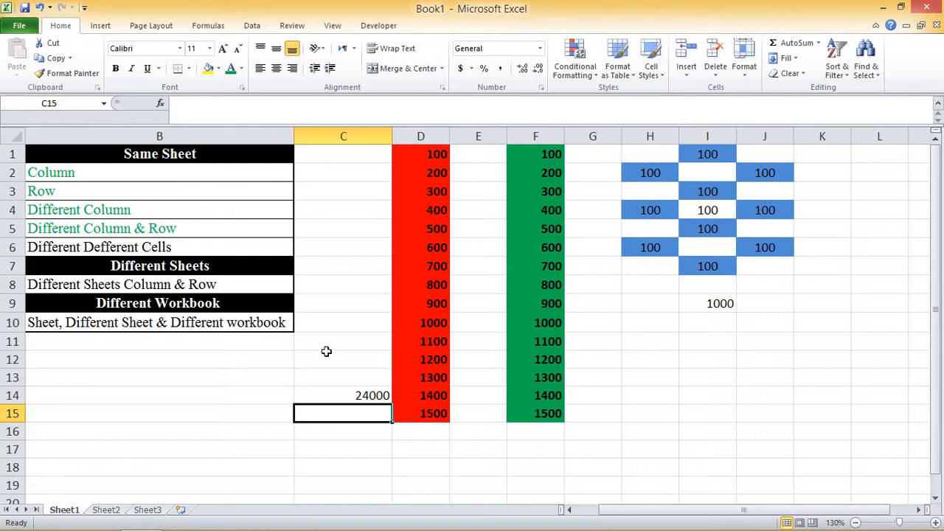
left_click(354, 395)
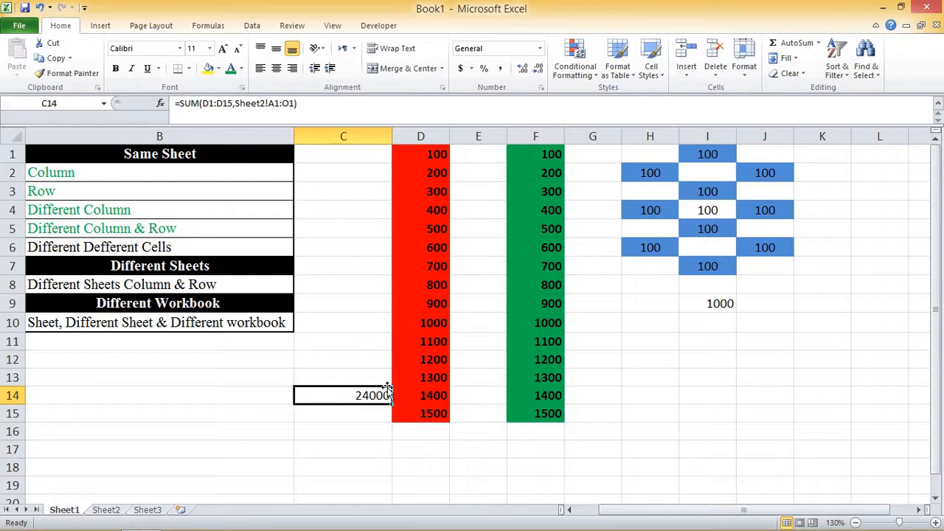
Step: Color the Different Defferent Cells entry in B6 and the Different Sheets Column & Row entry in B8 green
left_click(164, 249)
left_click(231, 69)
left_click(166, 281)
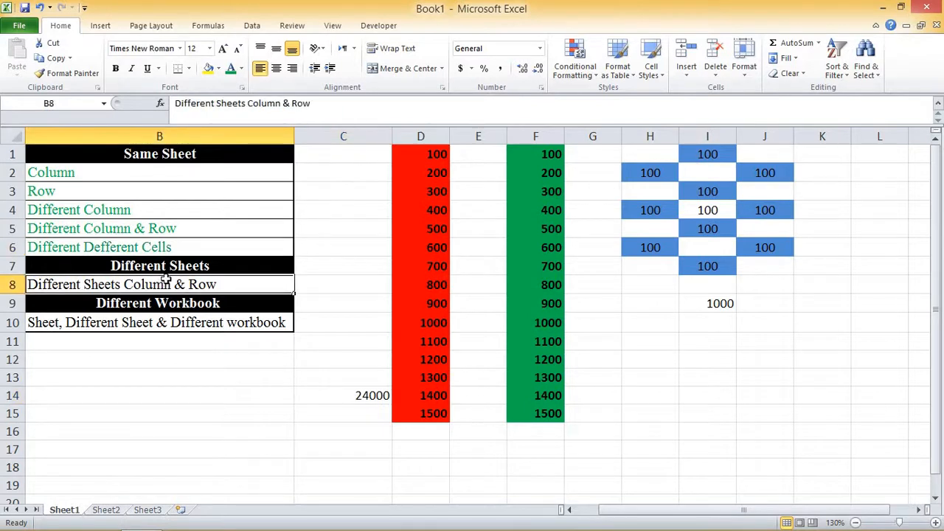
left_click(231, 69)
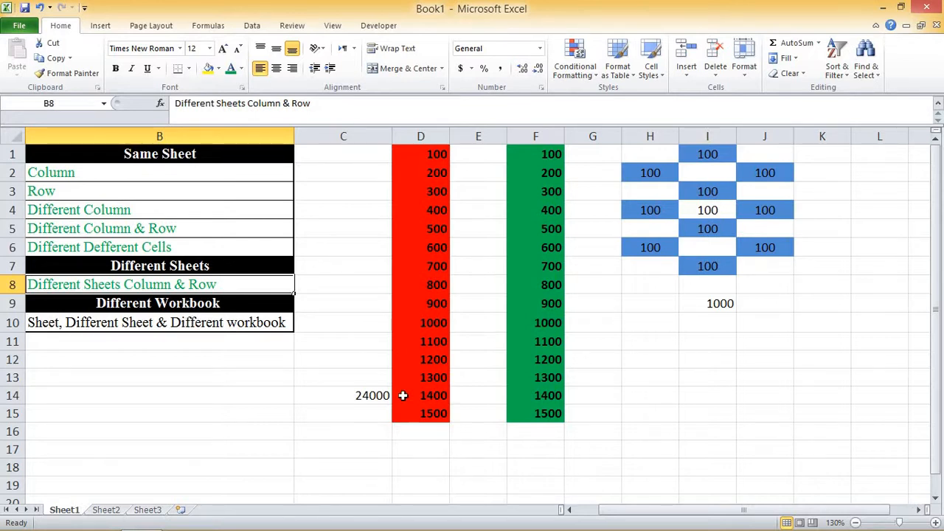
Step: Examine the number column and row on Sheet1 of the Book2 workbook and return to Book1
scroll(398, 395, "left", 1)
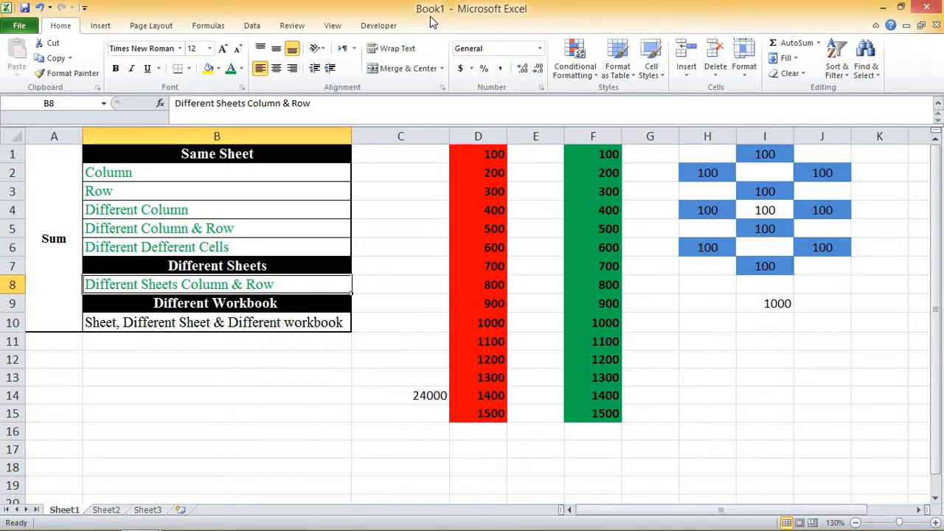
key("alt+Tab")
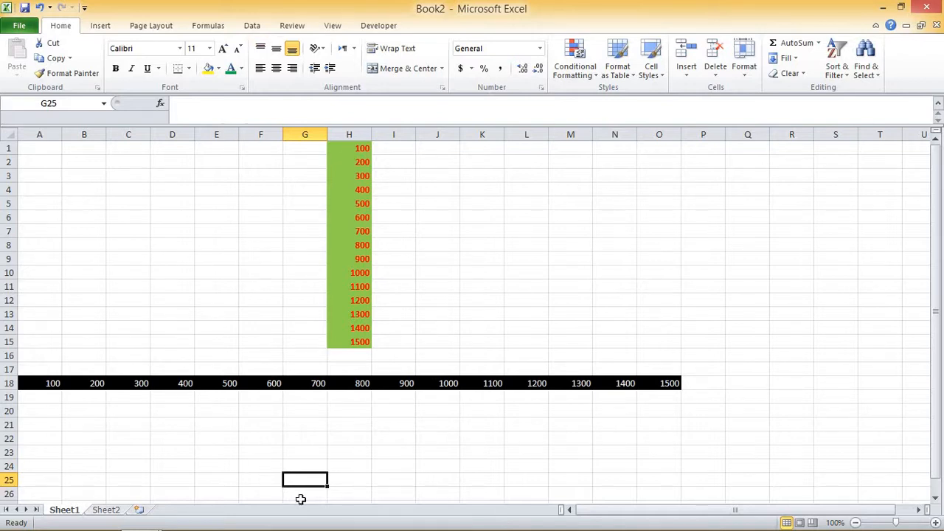
key("alt+Tab")
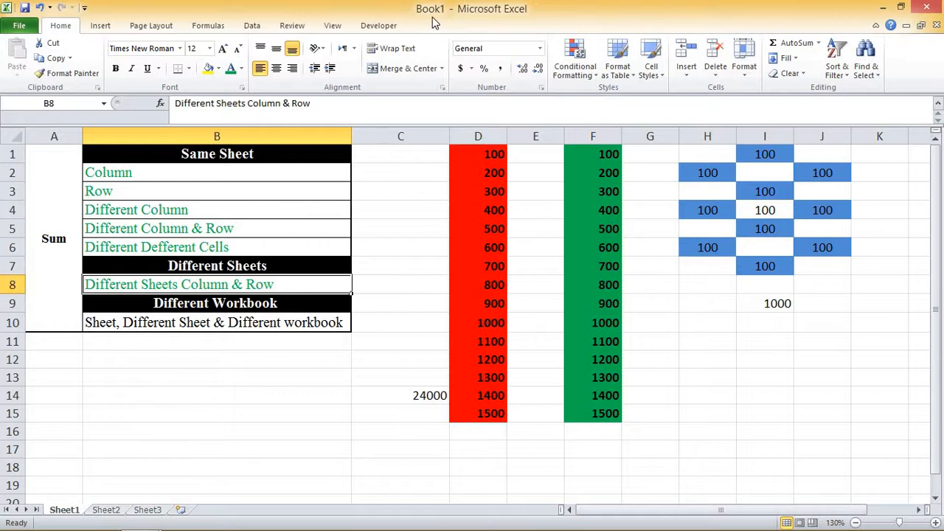
key("alt+Tab")
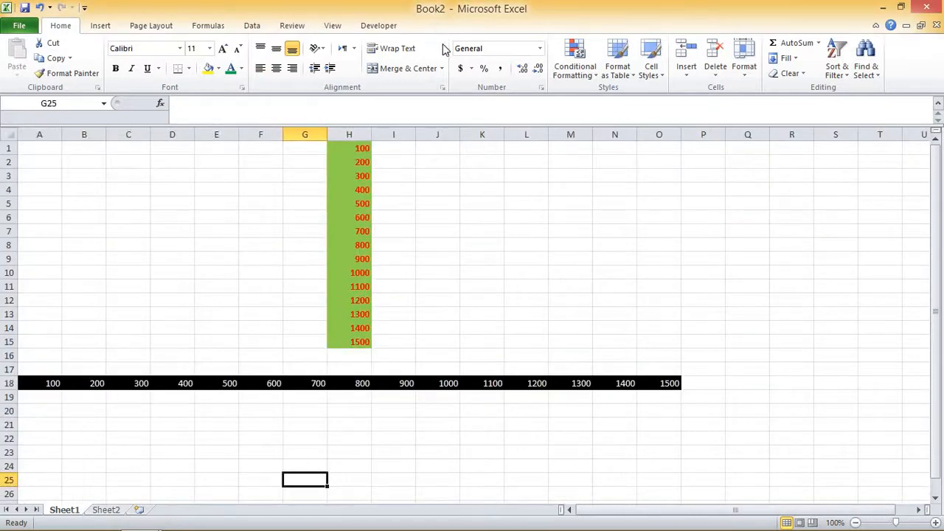
key("alt+Tab")
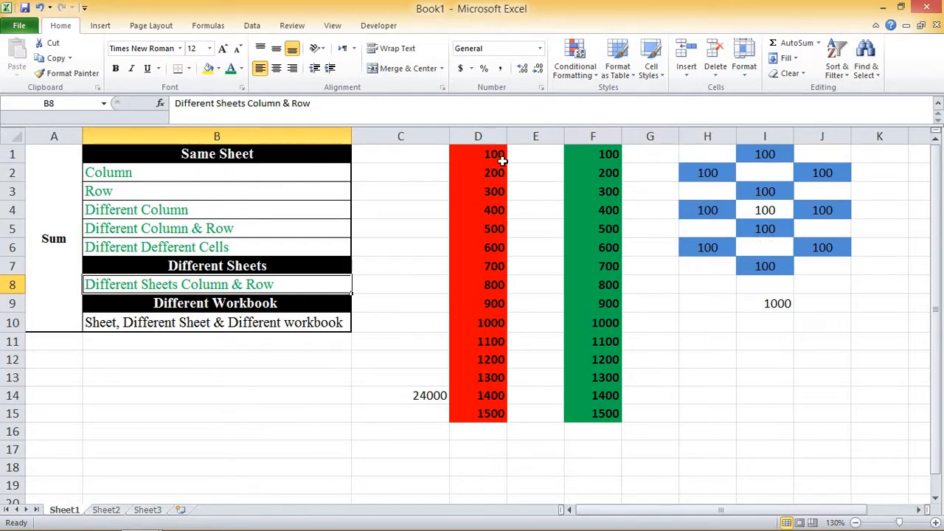
Step: Clear C14 on Sheet1 of Book1 and start a new SUM formula there with the red column D1:D15 as its first range
left_click(398, 392)
key("BackSpace")
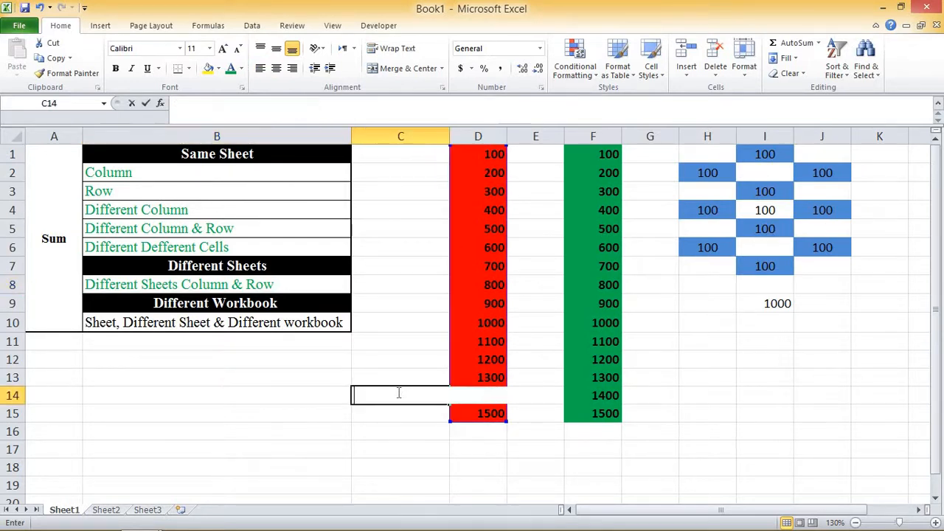
left_click(358, 391)
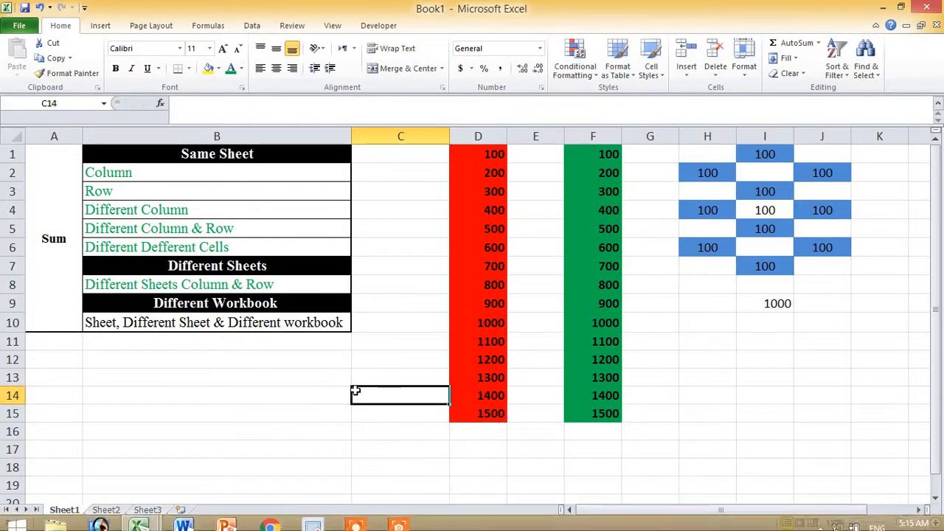
type("=")
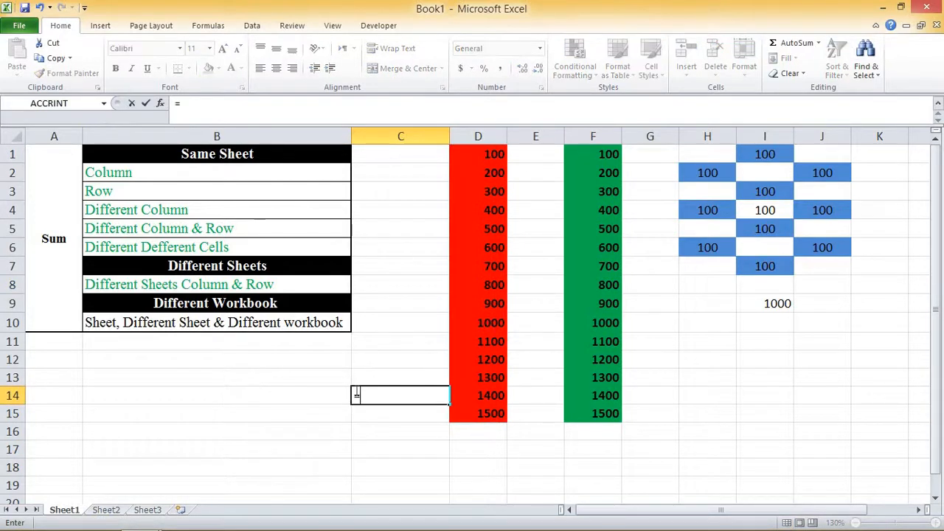
type("sum(")
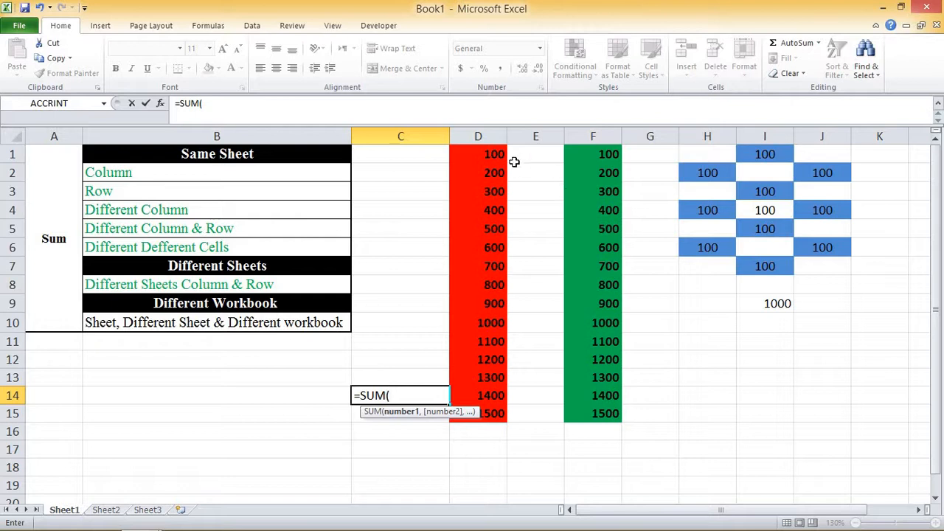
left_click_drag(491, 154, 491, 414)
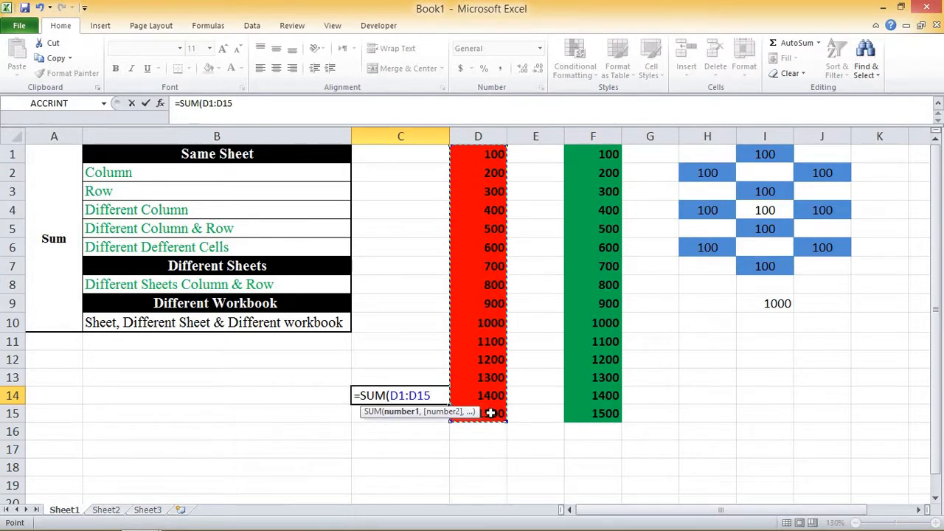
type(",")
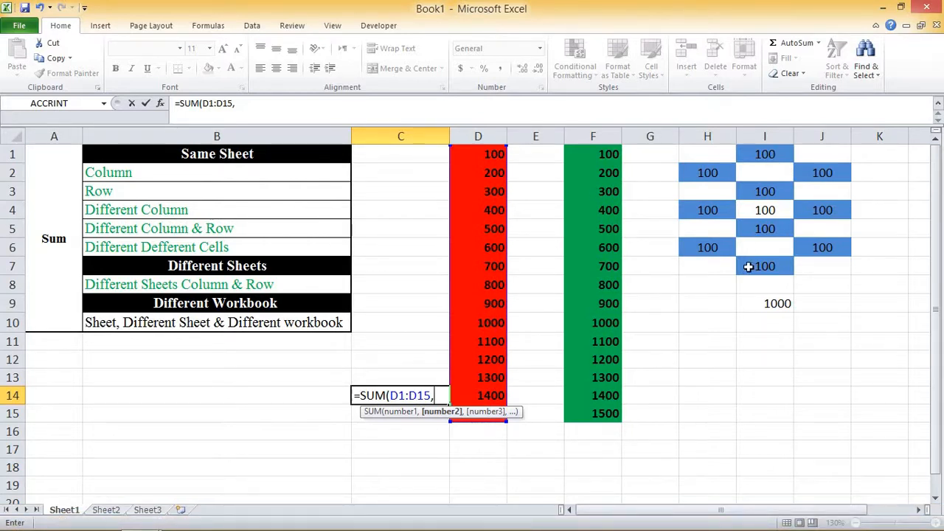
Step: Add H1:H15 from Sheet1 of Book2, completing =SUM(D1:D15,[Book2.xlsx]Sheet1!$H$1:$H$15) in C14, and review the formula
mouse_move(139, 517)
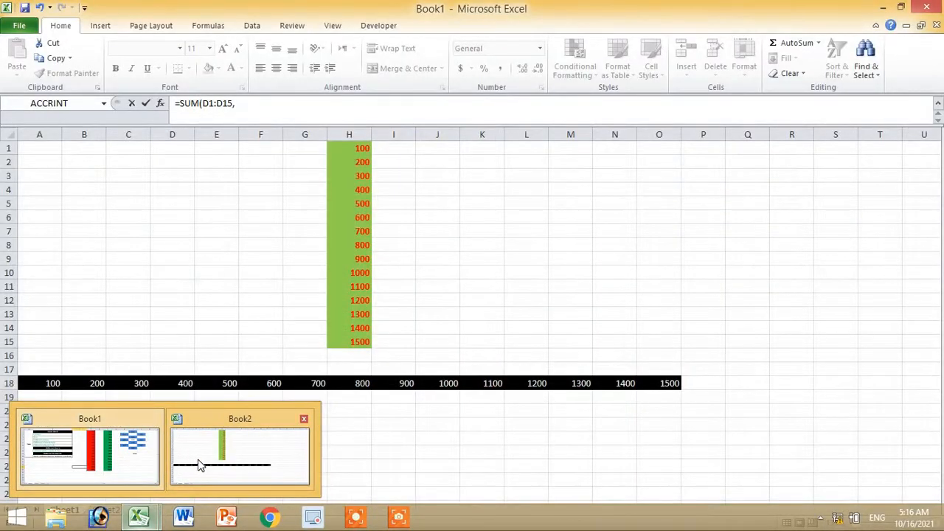
left_click(268, 443)
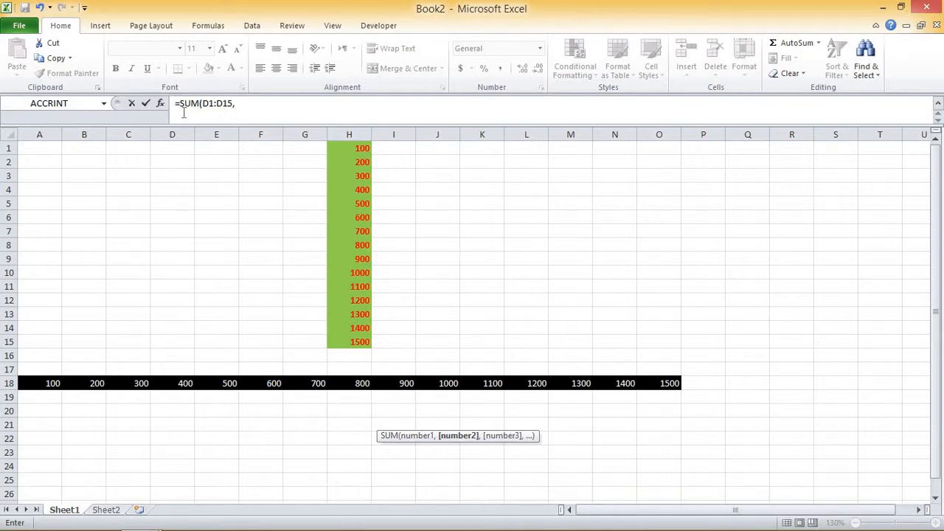
left_click_drag(349, 148, 348, 340)
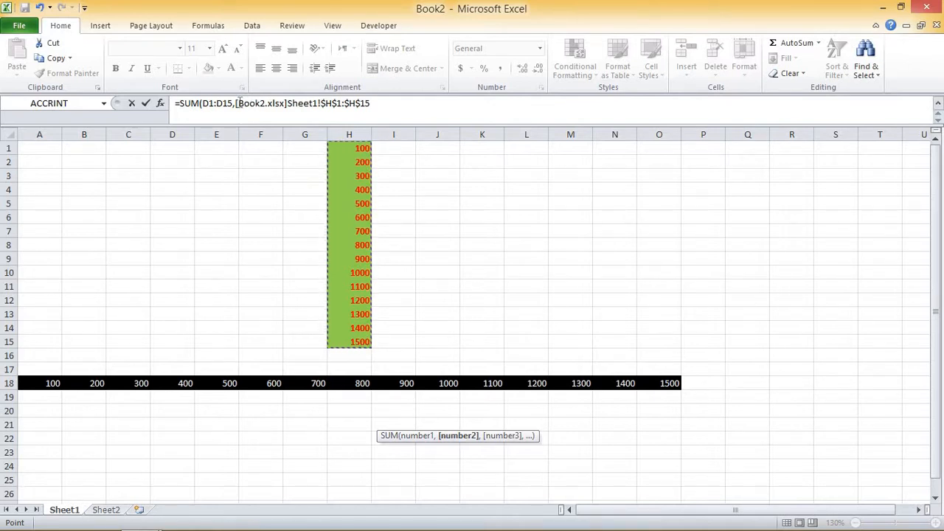
key("Return")
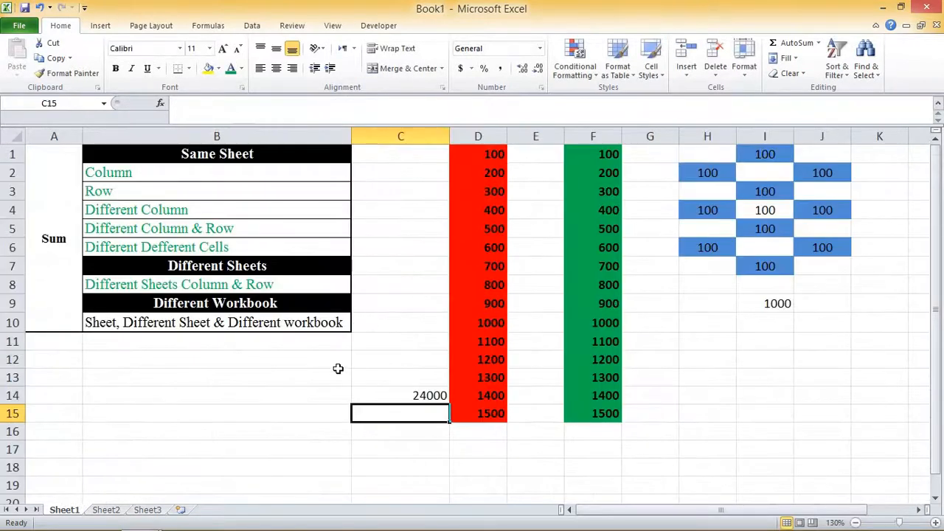
left_click(379, 393)
double_click(379, 394)
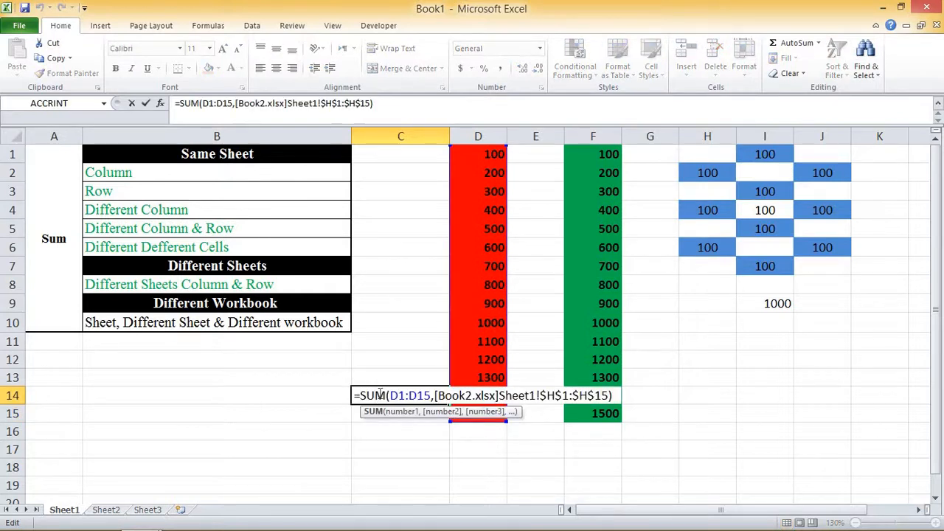
key("Return")
double_click(381, 395)
key("Escape")
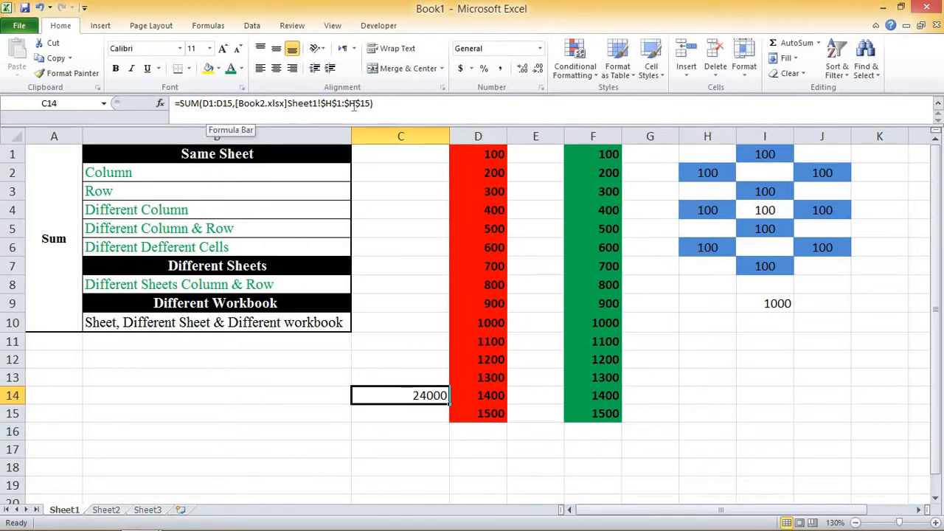
left_click(218, 118)
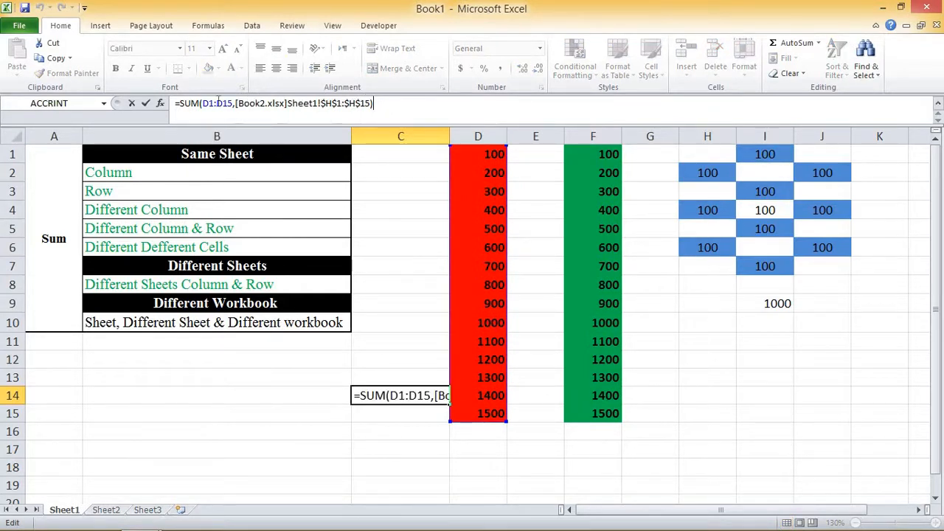
key("Return")
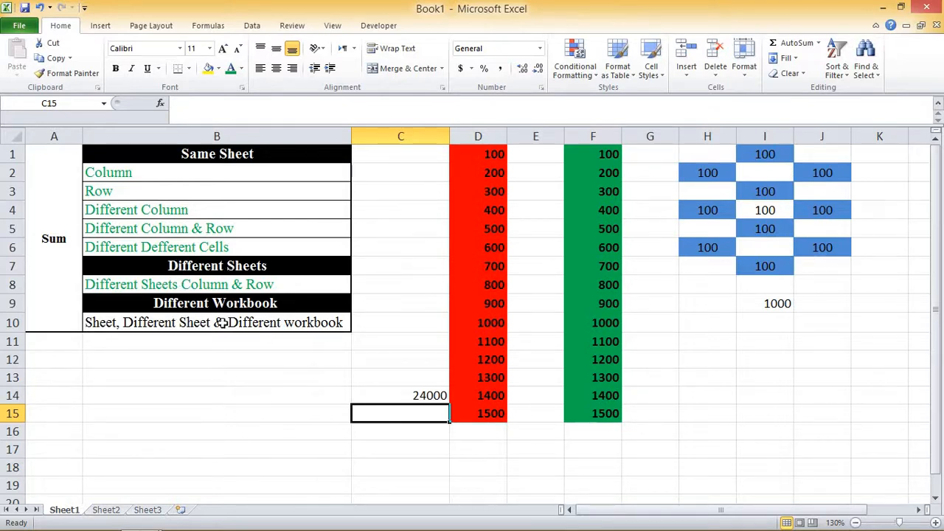
Step: Delete the cross-workbook SUM formula from C14
left_click_drag(609, 513, 660, 513)
left_click(376, 396)
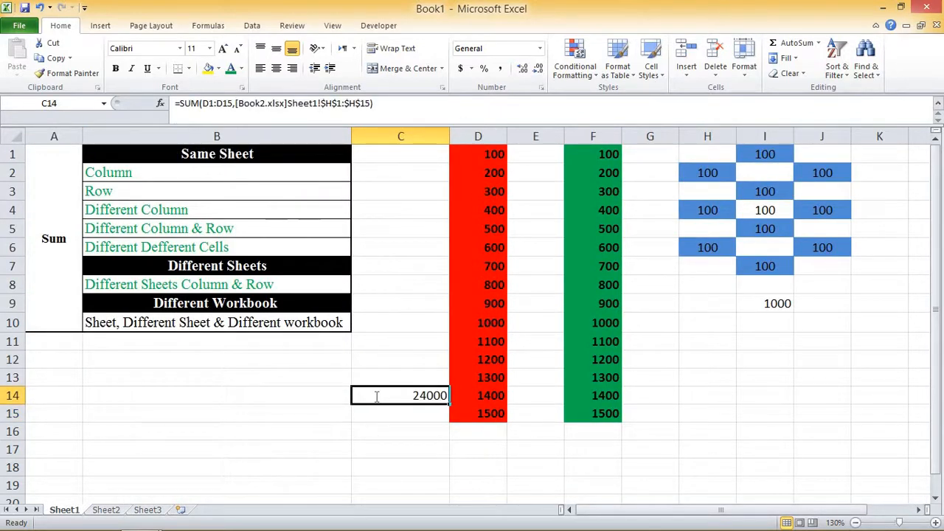
key("Delete")
Step: Select the empty cell C14 and bring up the function library commands for a new formula
left_click(394, 431)
left_click(396, 399)
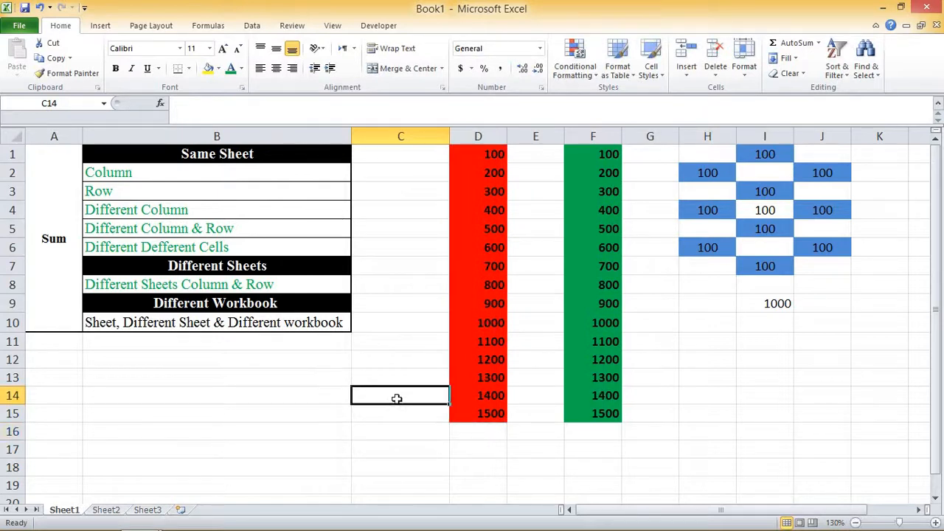
left_click(208, 25)
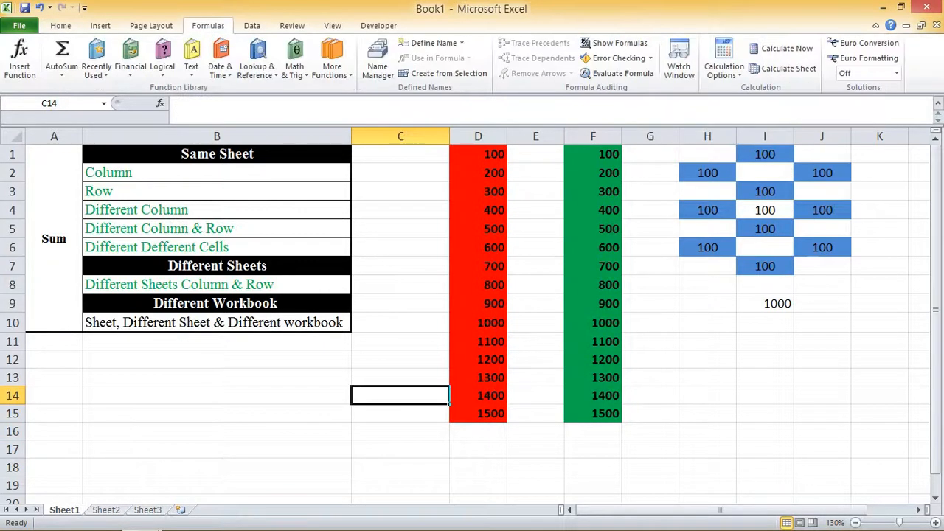